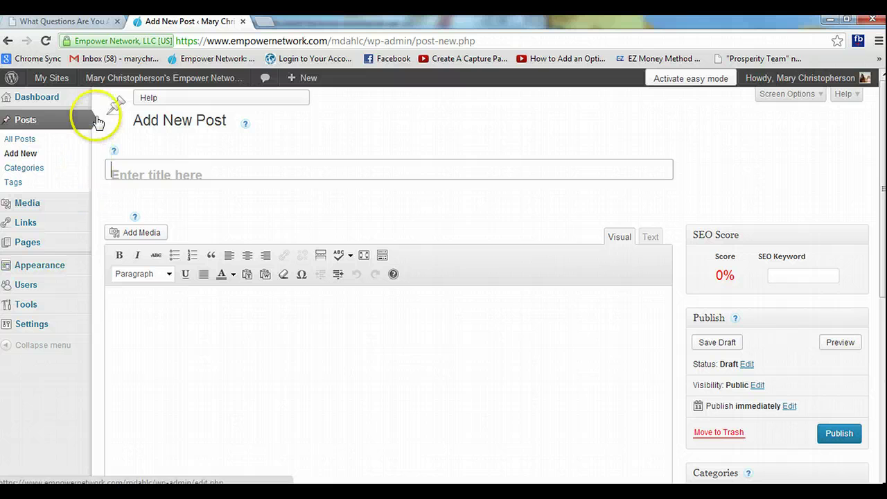
# Step: Copy the heading text "What Questions Are You Asking Yourself?" from the June 17th Prosperity Assignment blog page, leaving out the date part
pyautogui.click(54, 22)
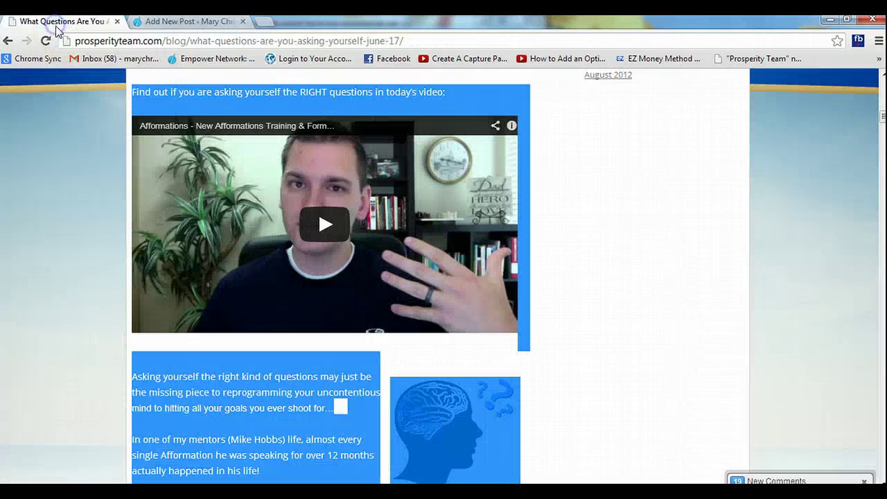
pyautogui.click(102, 168)
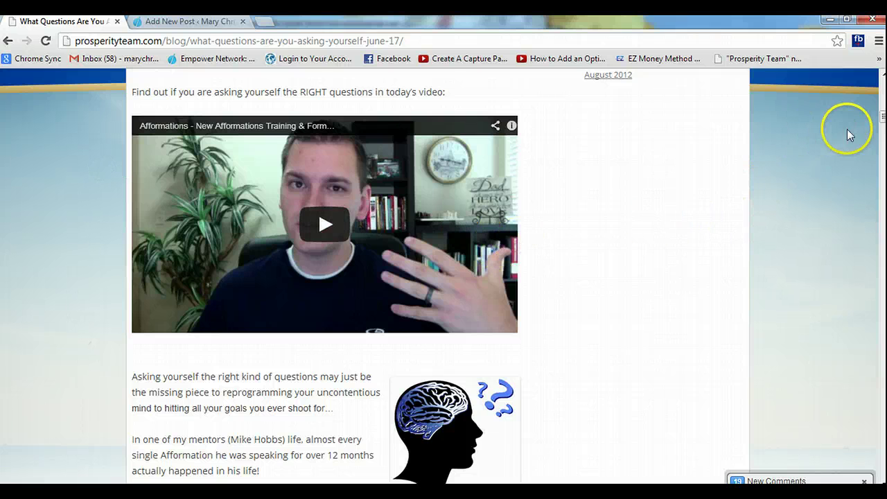
pyautogui.scroll(2, 883, 115)
pyautogui.moveTo(883, 115); pyautogui.dragTo(884, 94)
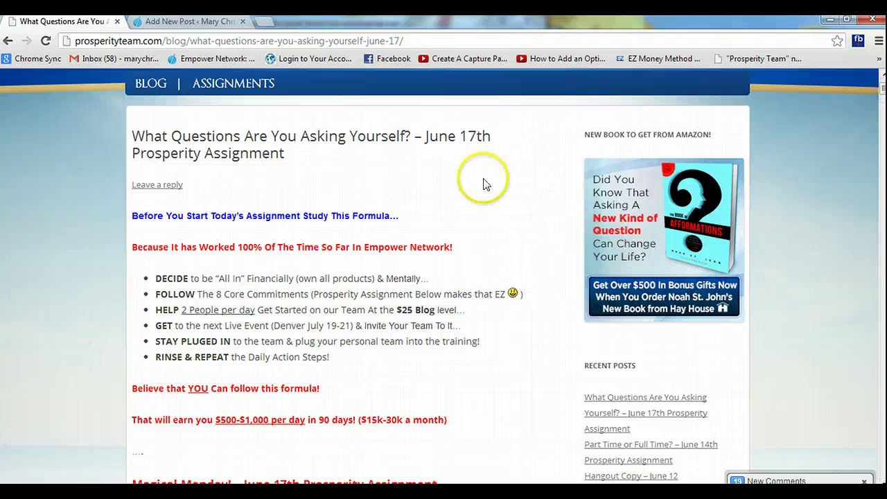
pyautogui.moveTo(413, 136); pyautogui.dragTo(133, 135)
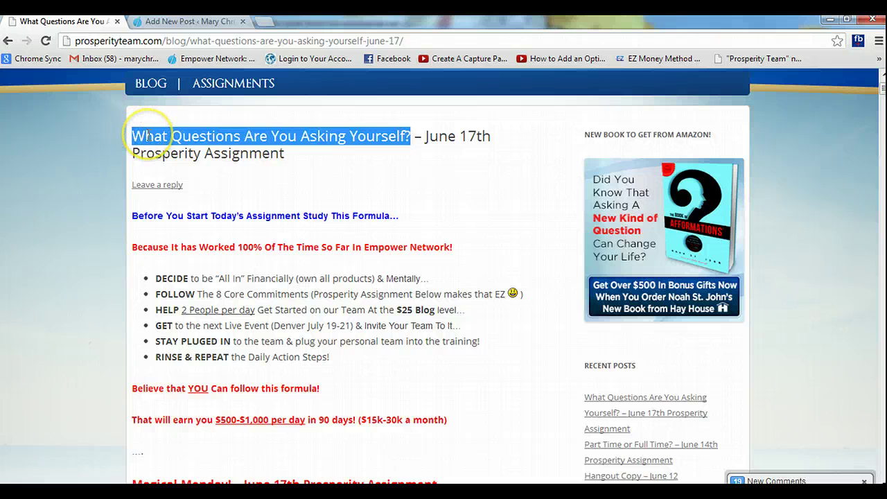
pyautogui.rightClick(149, 138)
pyautogui.click(174, 150)
# Step: Paste the copied heading "What Questions Are You Asking Yourself?" as the title of the new blog post
pyautogui.click(181, 22)
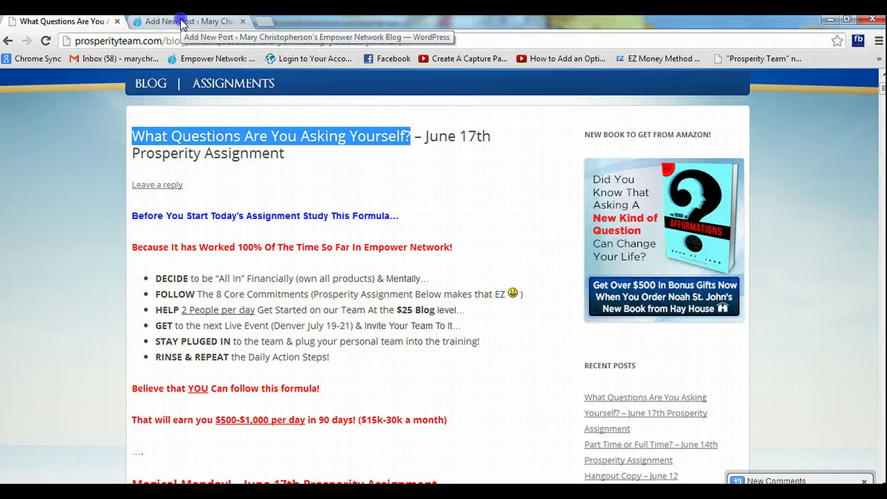
pyautogui.click(182, 22)
pyautogui.click(208, 165)
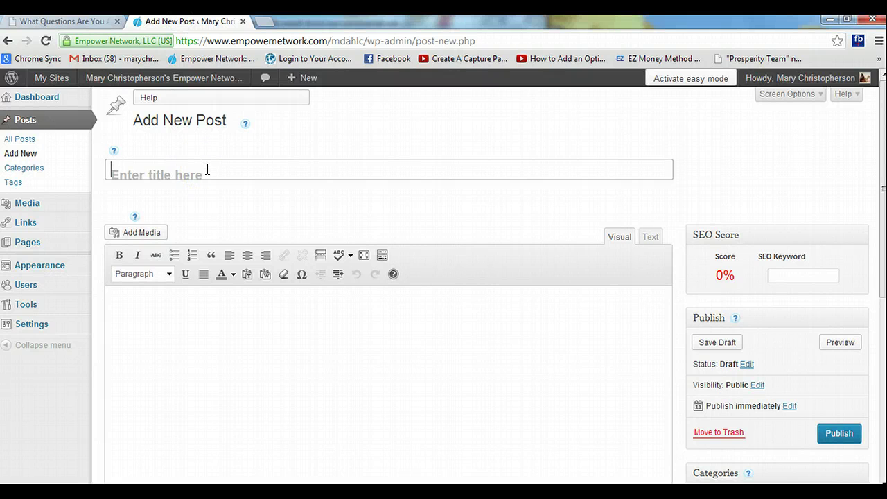
pyautogui.rightClick(207, 170)
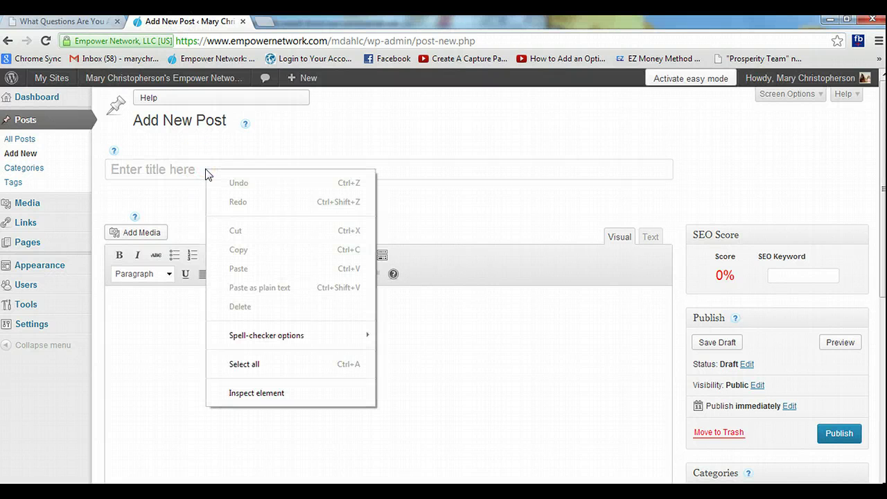
pyautogui.click(180, 170)
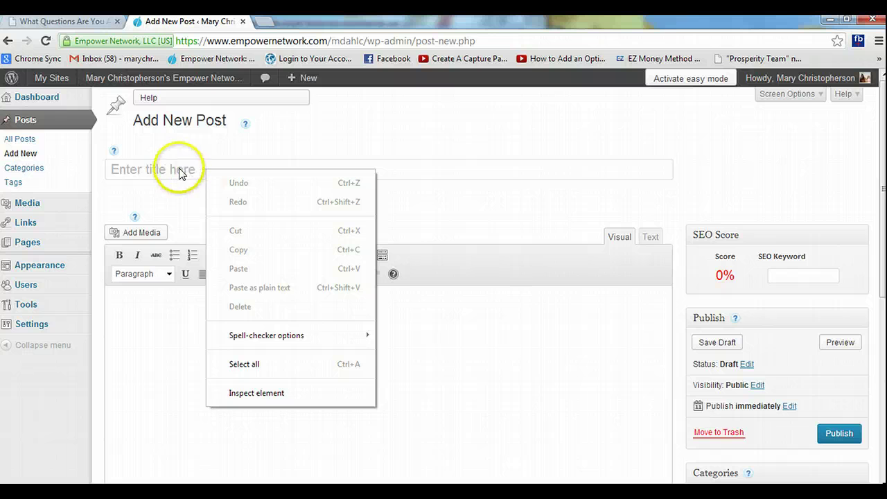
pyautogui.rightClick(180, 170)
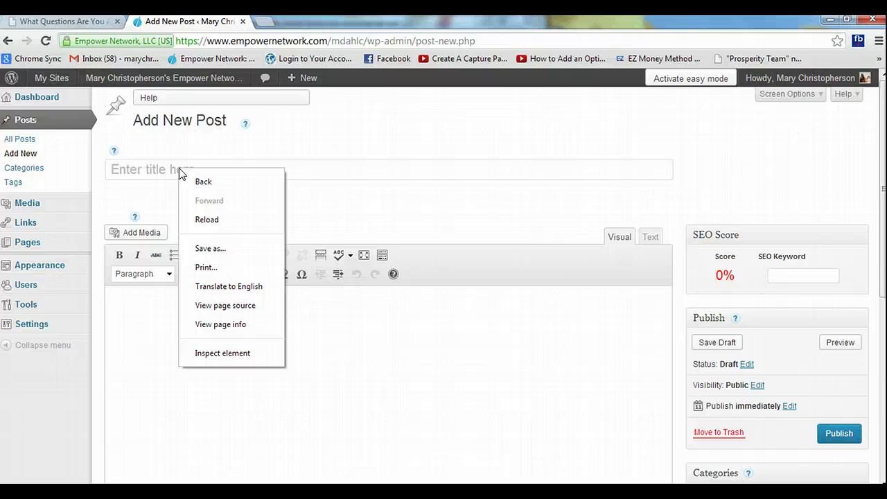
pyautogui.click(179, 169)
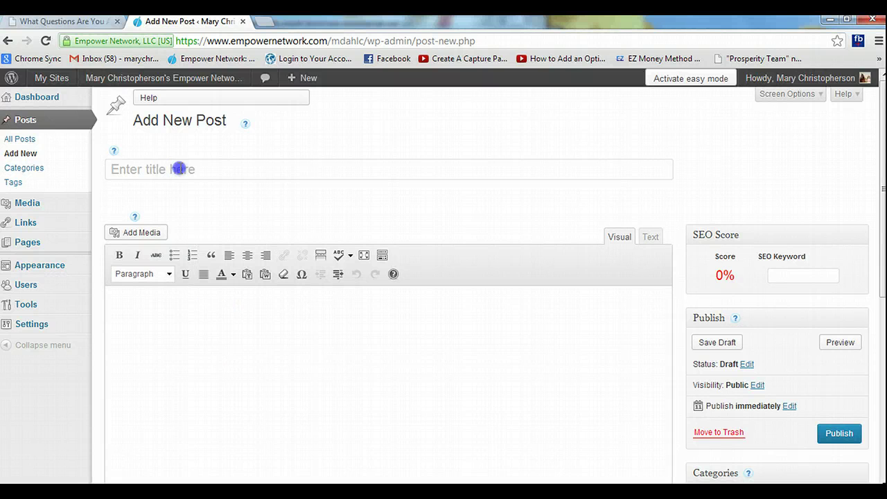
pyautogui.click(179, 169)
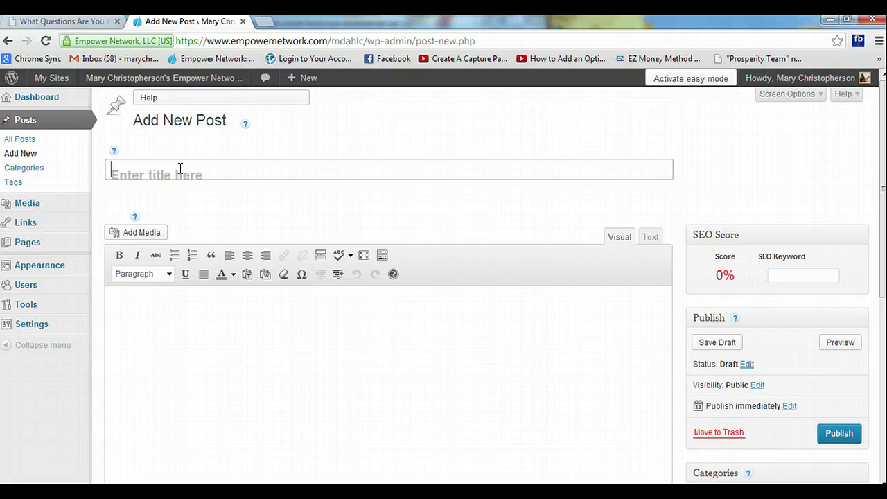
pyautogui.hotkey('ctrl', 'v')
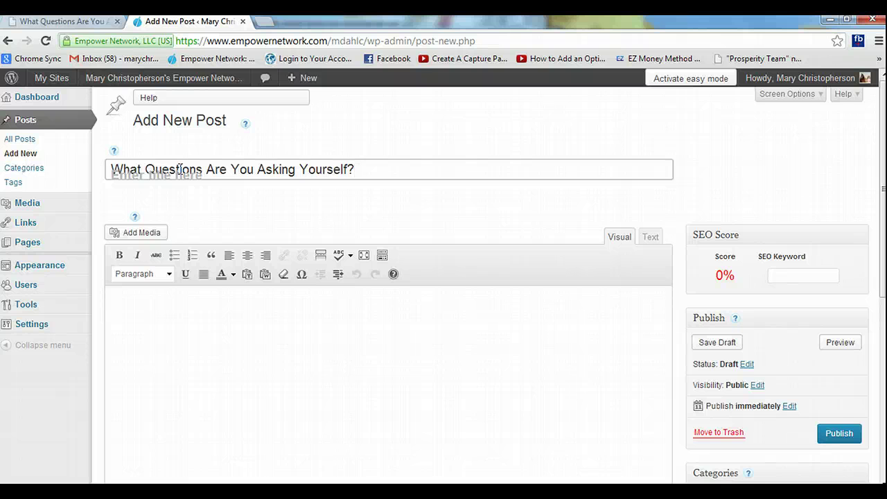
pyautogui.click(242, 356)
pyautogui.click(222, 317)
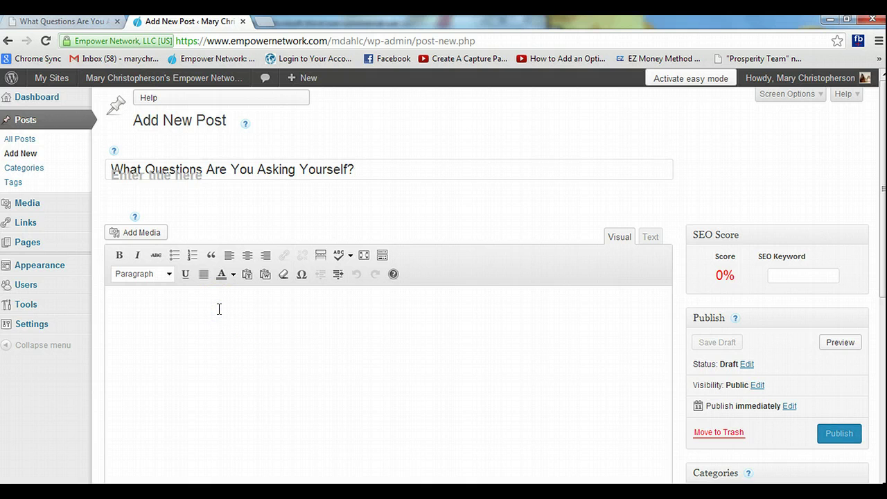
# Step: Copy the sentence "Find out if you are asking yourself the RIGHT questions in today's video:" above the video on the assignment page
pyautogui.click(81, 25)
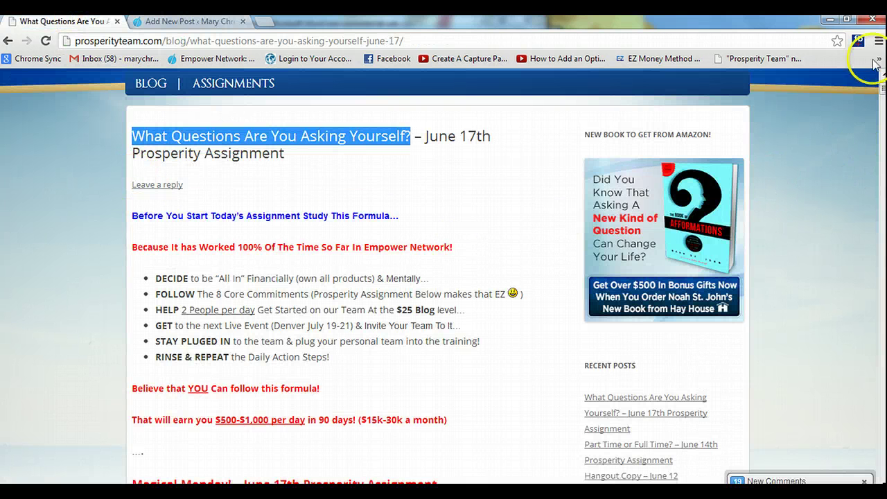
pyautogui.moveTo(881, 89); pyautogui.dragTo(857, 121)
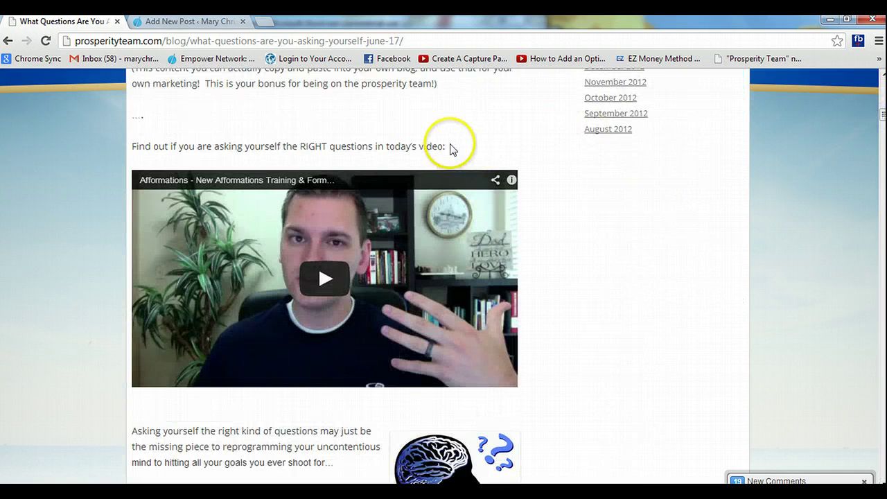
pyautogui.moveTo(450, 145); pyautogui.dragTo(140, 146)
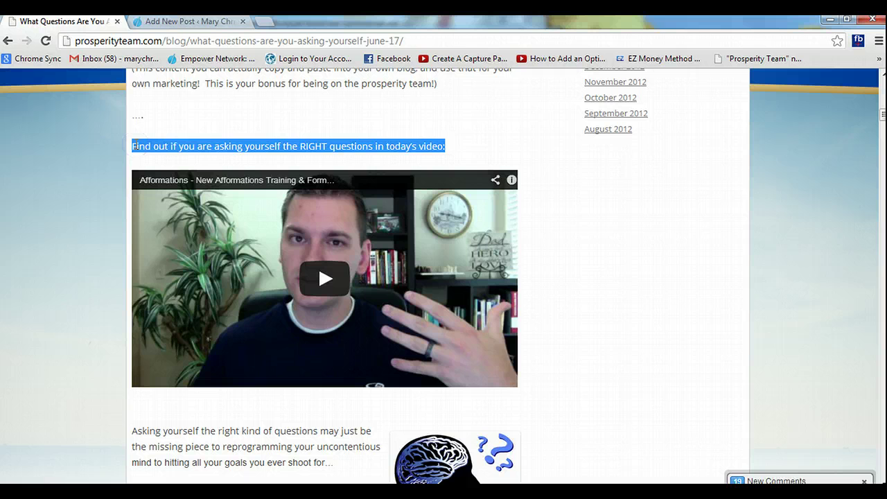
pyautogui.rightClick(136, 146)
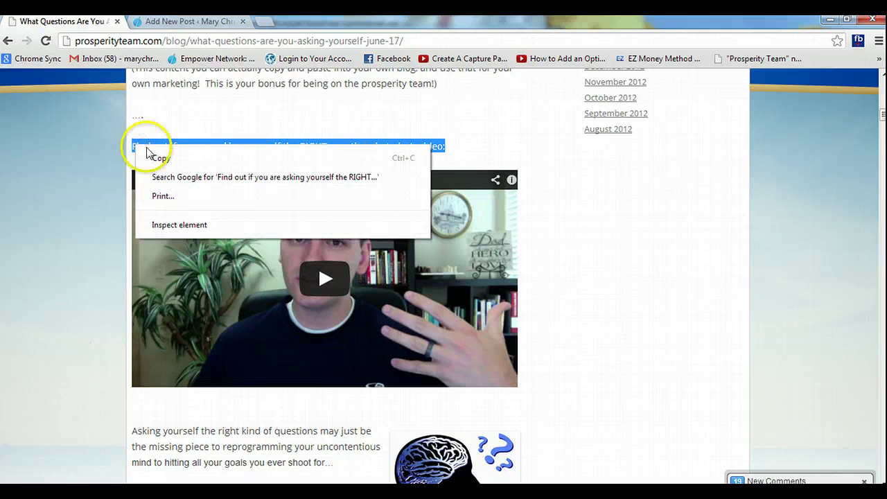
pyautogui.click(166, 159)
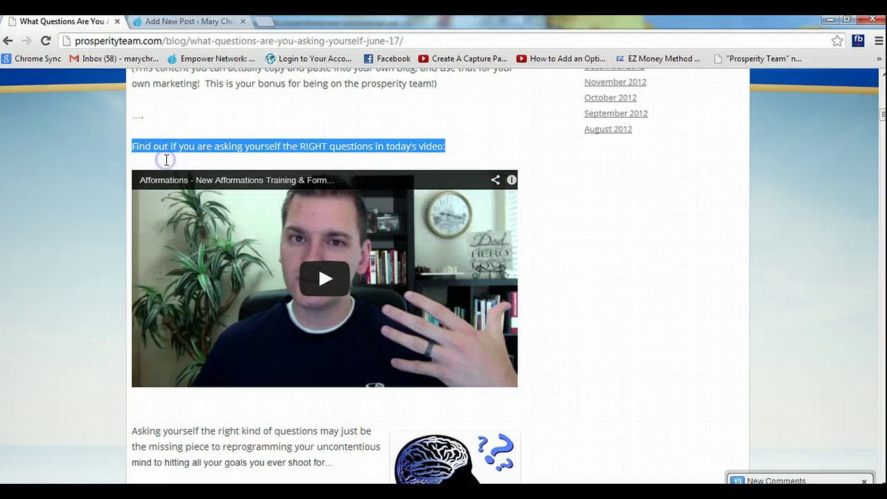
# Step: Paste the copied introductory sentence into the body of the new post
pyautogui.click(179, 21)
pyautogui.click(194, 299)
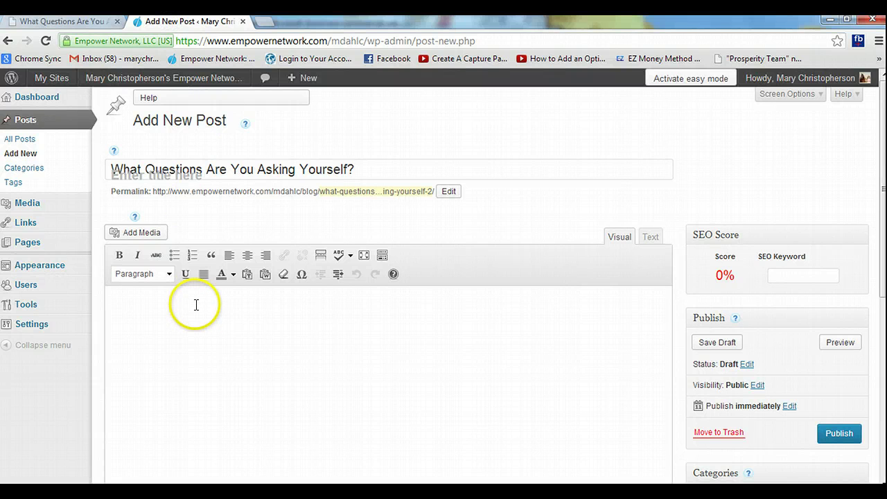
pyautogui.rightClick(196, 305)
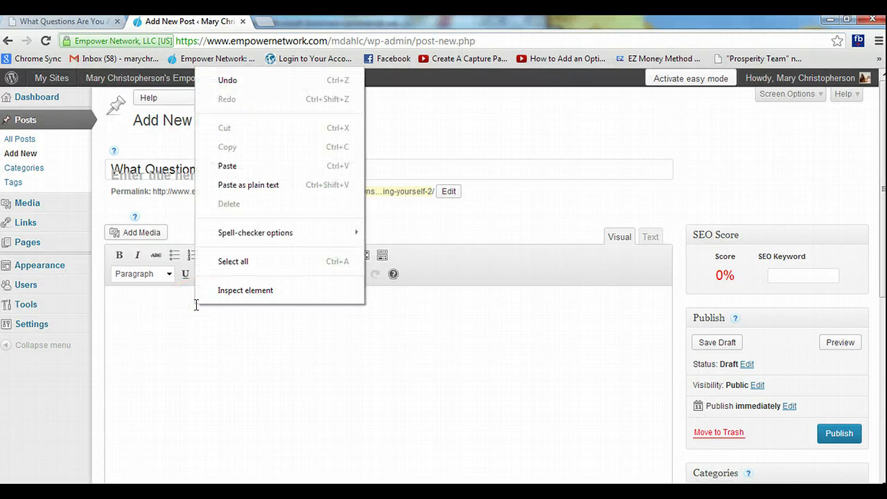
pyautogui.click(230, 167)
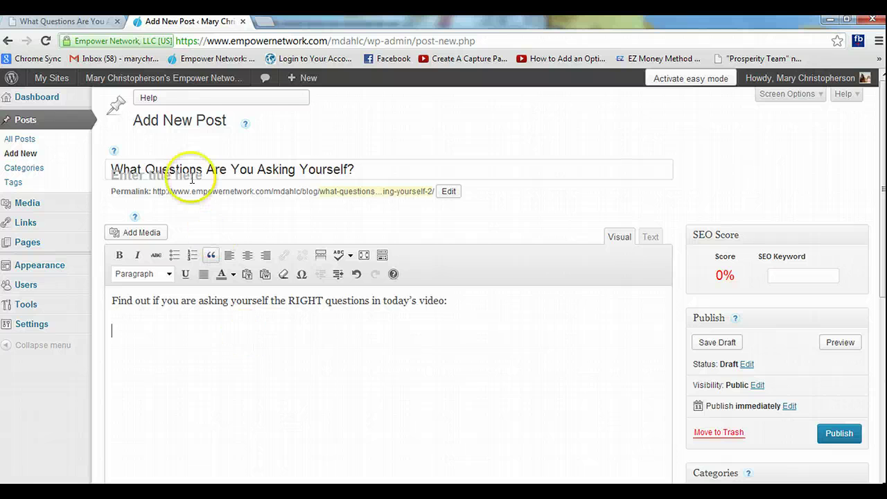
# Step: Open the assignment page's embedded Afformations training video on YouTube and pause its playback
pyautogui.click(66, 24)
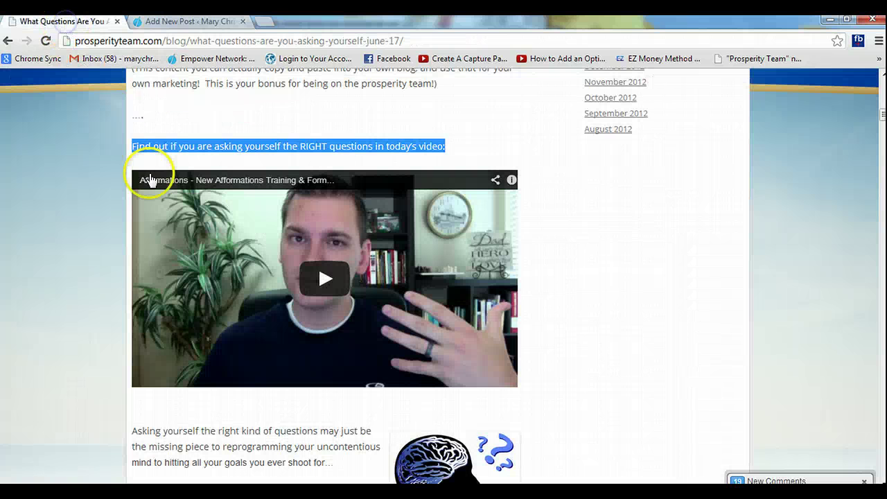
pyautogui.click(208, 182)
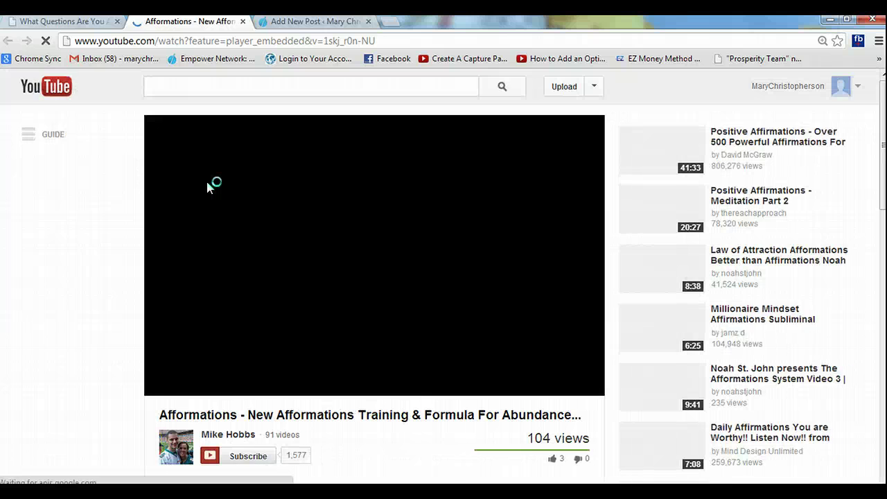
pyautogui.click(123, 295)
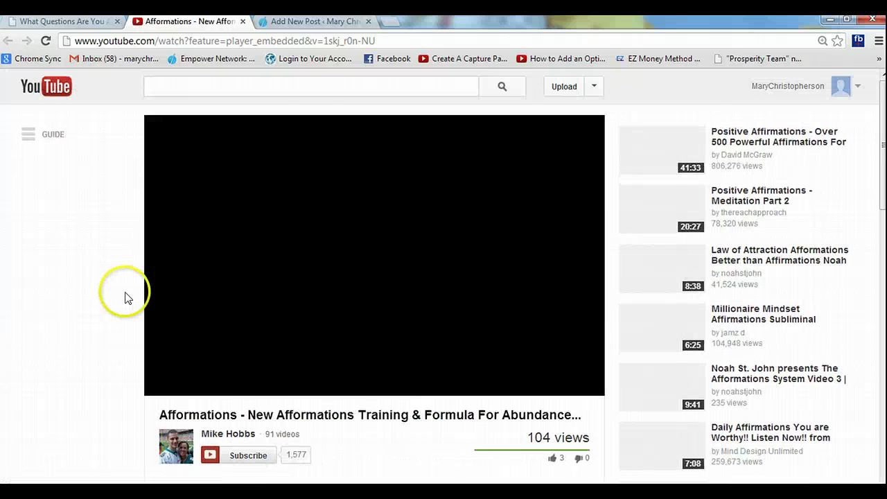
pyautogui.scroll(-3, 122, 308)
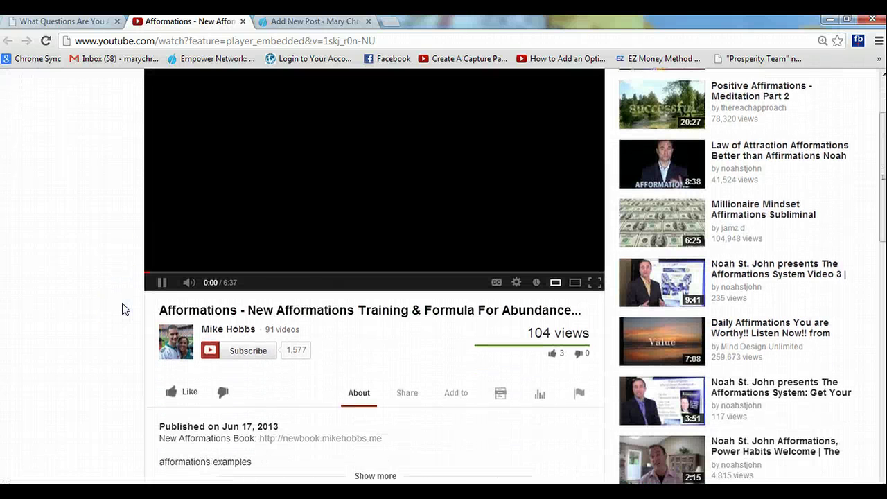
pyautogui.click(144, 275)
pyautogui.click(161, 256)
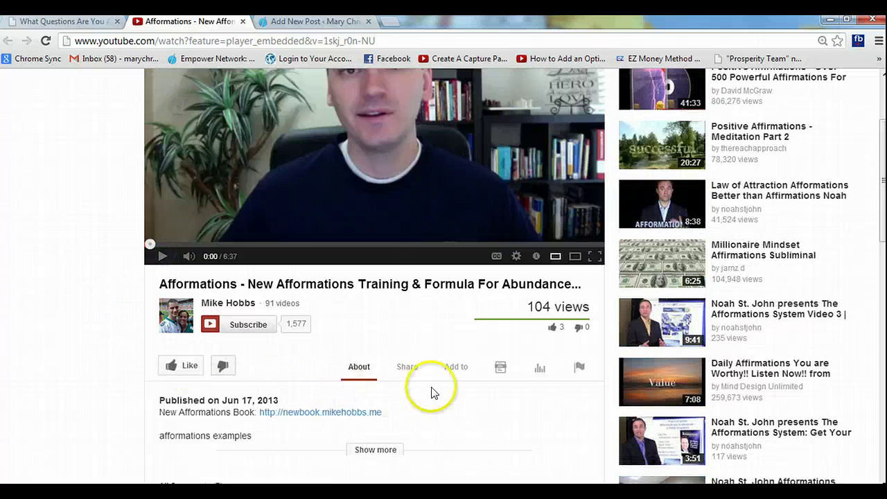
# Step: Show the video's embed code in the sharing options and set a custom width of 590
pyautogui.click(409, 367)
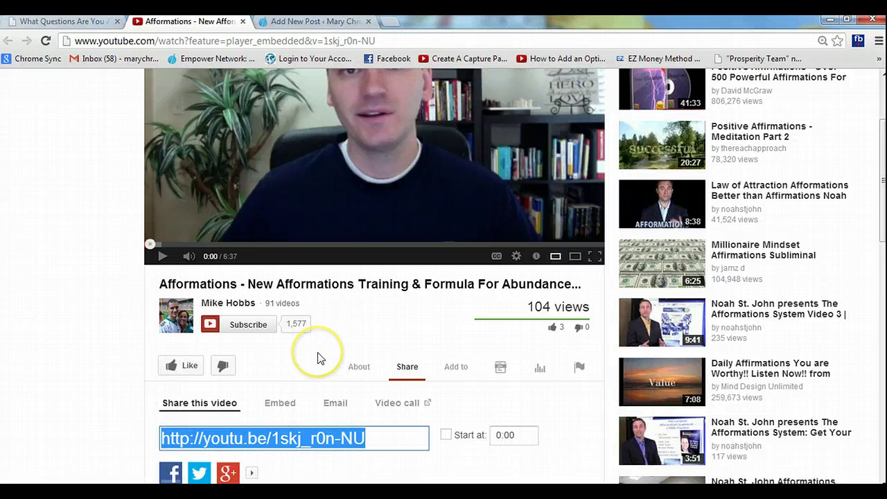
pyautogui.click(282, 404)
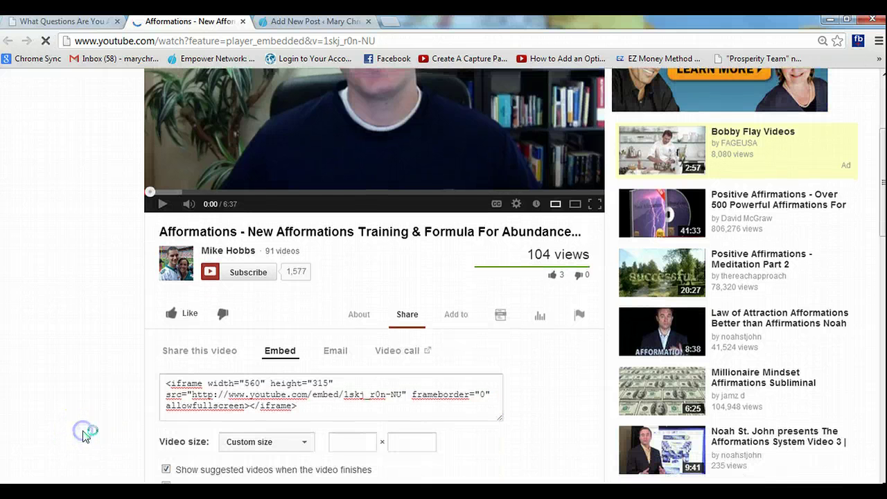
pyautogui.scroll(-2, 83, 435)
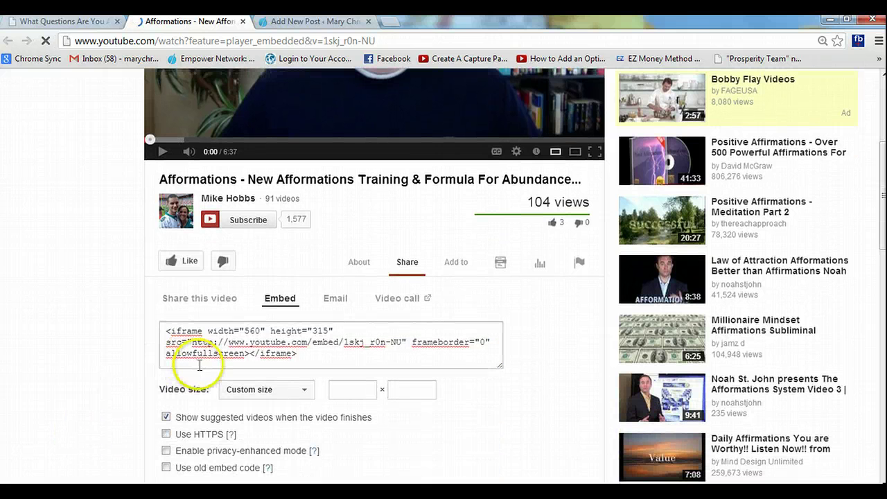
pyautogui.click(357, 393)
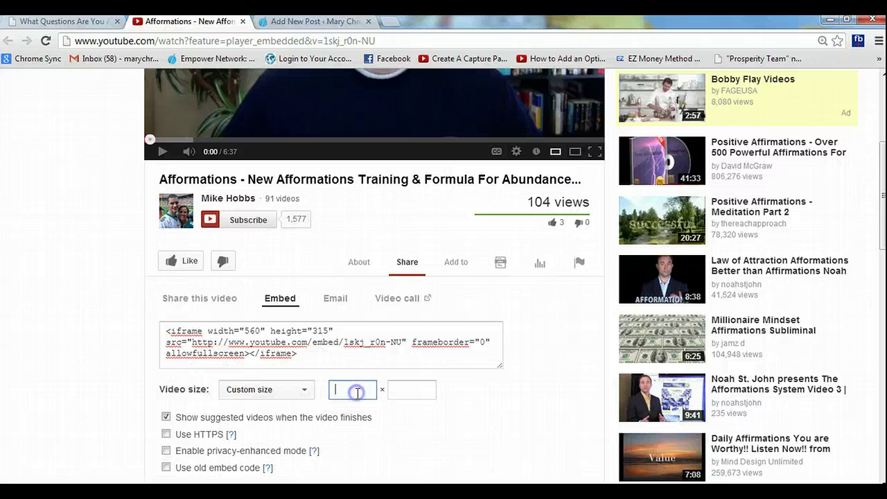
pyautogui.write('590')
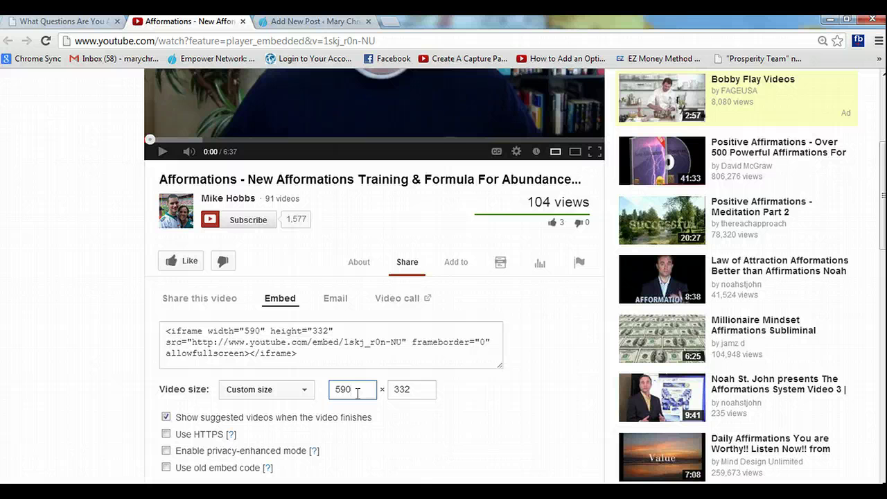
# Step: Copy the complete iframe embed code of the Afformations video
pyautogui.click(321, 351)
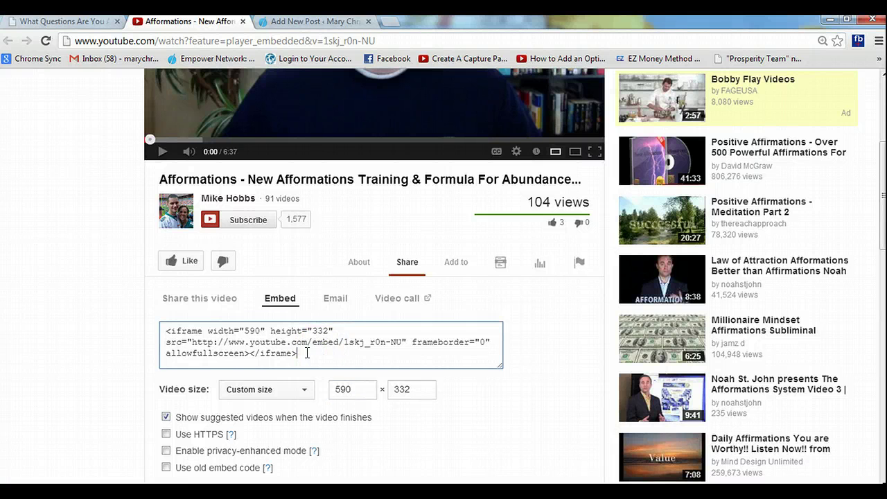
pyautogui.moveTo(298, 353); pyautogui.dragTo(167, 330)
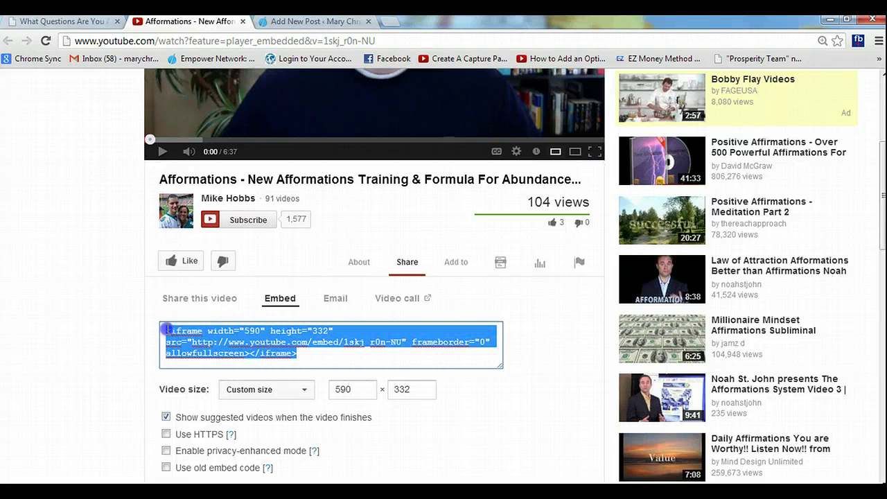
pyautogui.rightClick(195, 352)
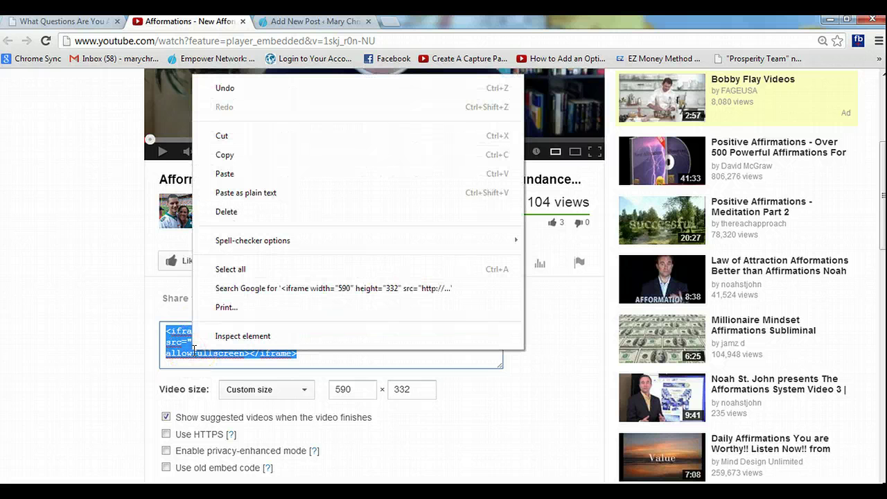
pyautogui.click(225, 155)
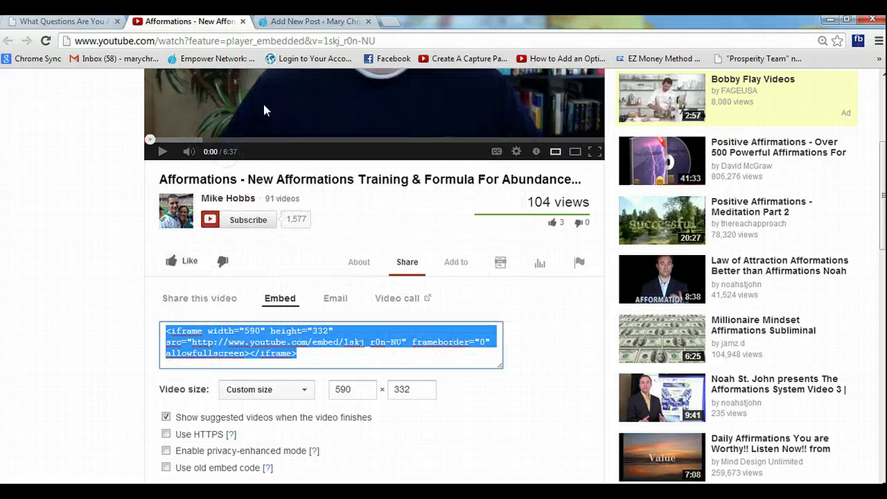
# Step: Paste the copied video embed code below the introductory sentence in the post's HTML text view, and return to the visual view
pyautogui.click(305, 21)
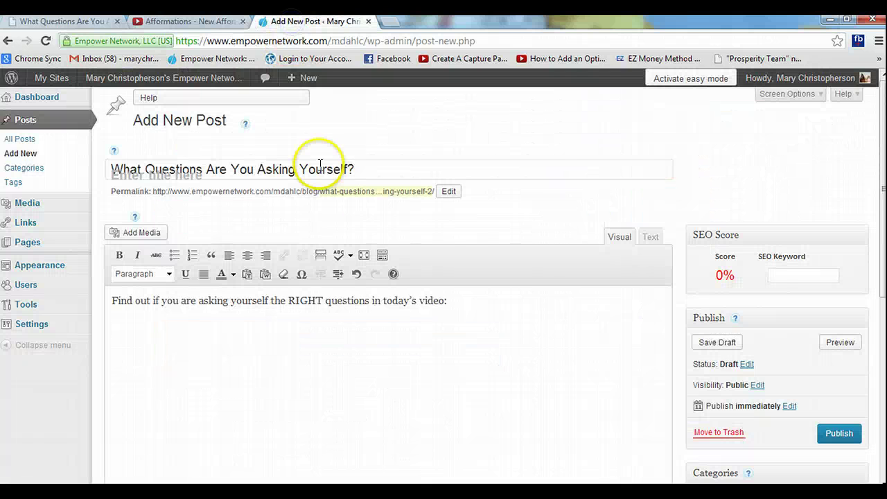
pyautogui.click(331, 336)
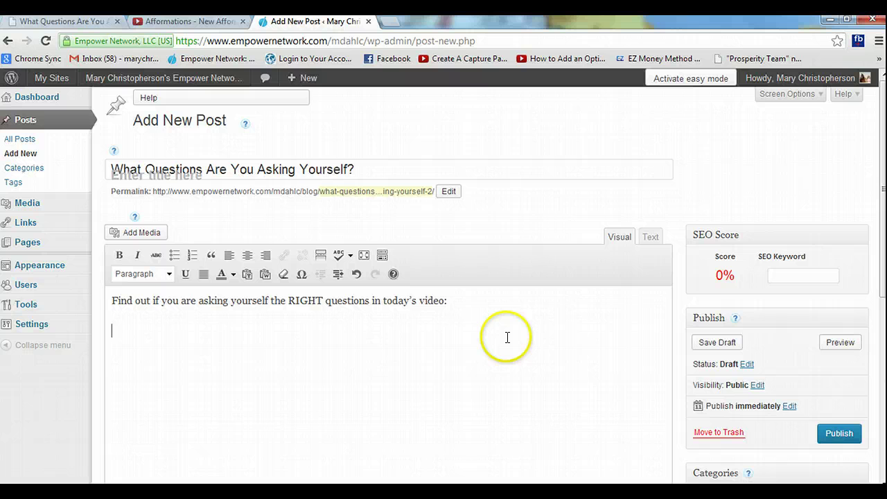
pyautogui.click(651, 240)
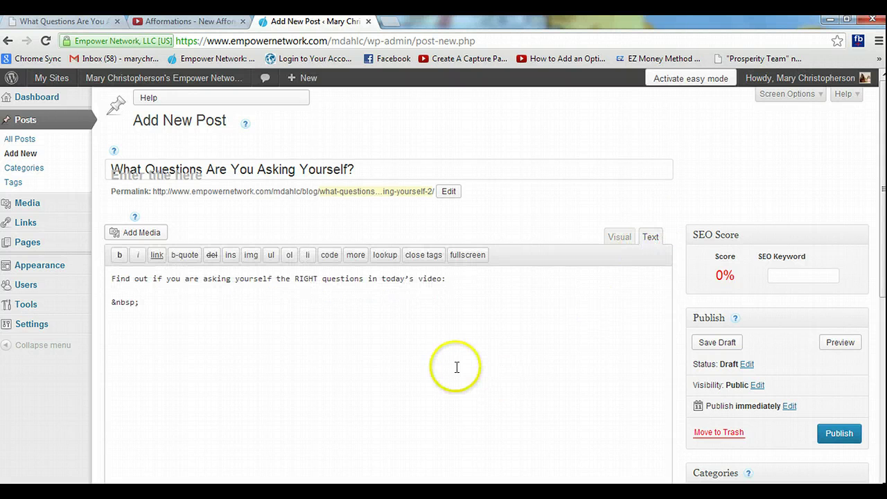
pyautogui.click(240, 303)
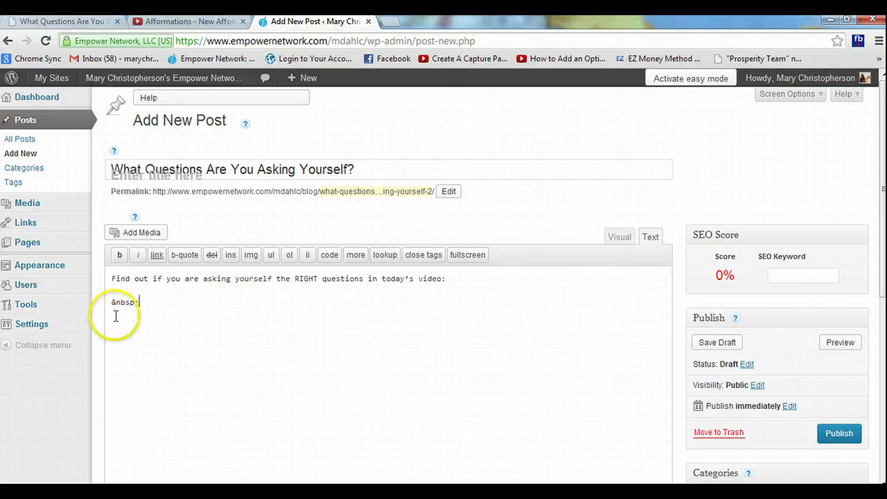
pyautogui.rightClick(177, 302)
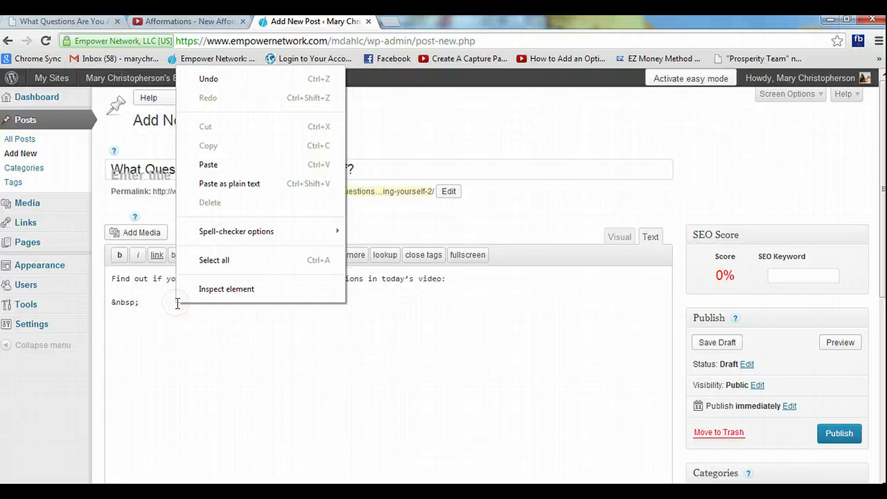
pyautogui.click(209, 164)
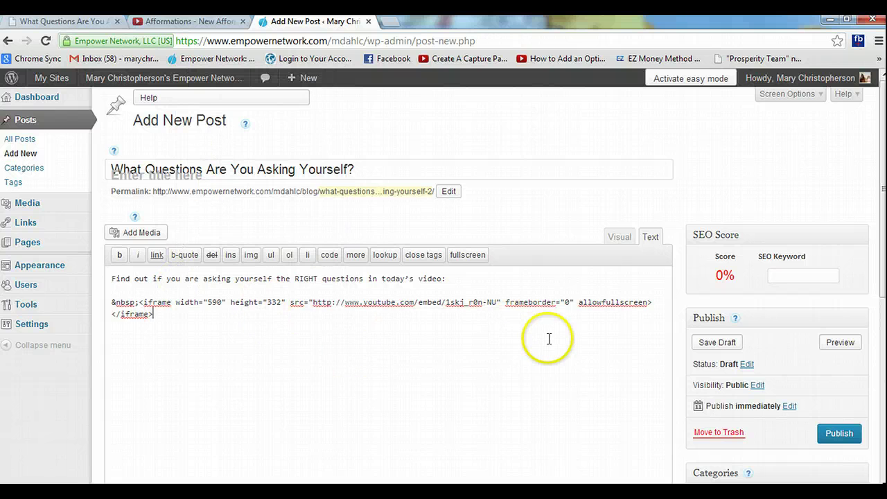
pyautogui.click(620, 237)
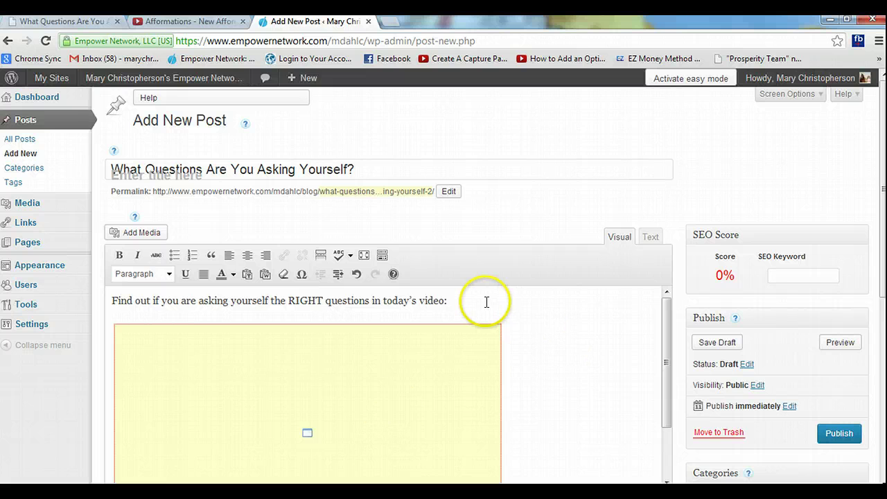
# Step: Hide the second row of formatting tools in the post editor and show it again
pyautogui.click(384, 256)
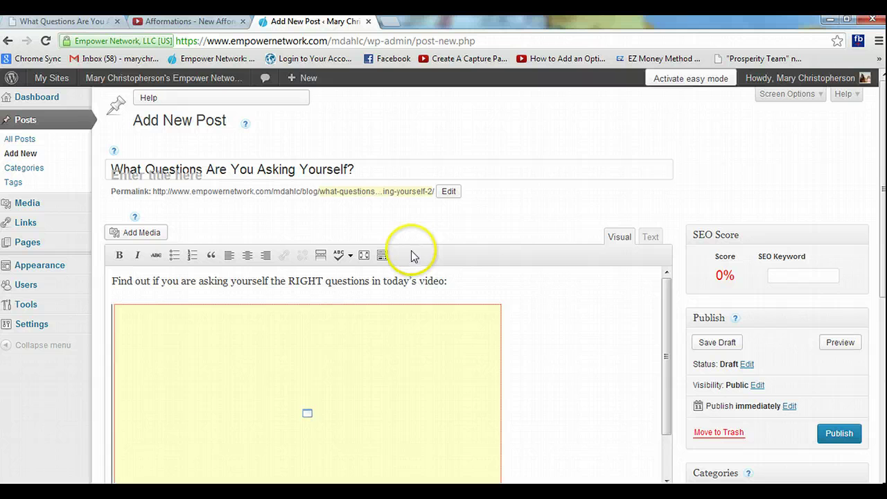
pyautogui.click(383, 256)
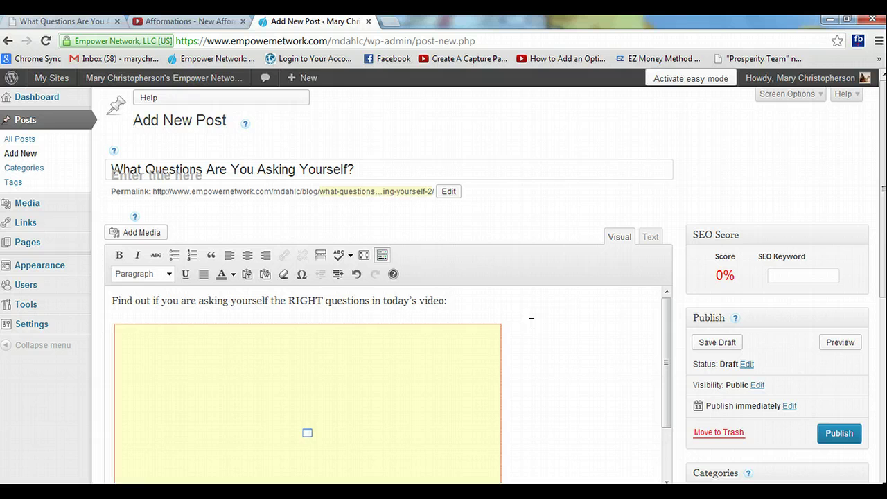
# Step: Start a new paragraph directly below the embedded video in the post body
pyautogui.click(555, 346)
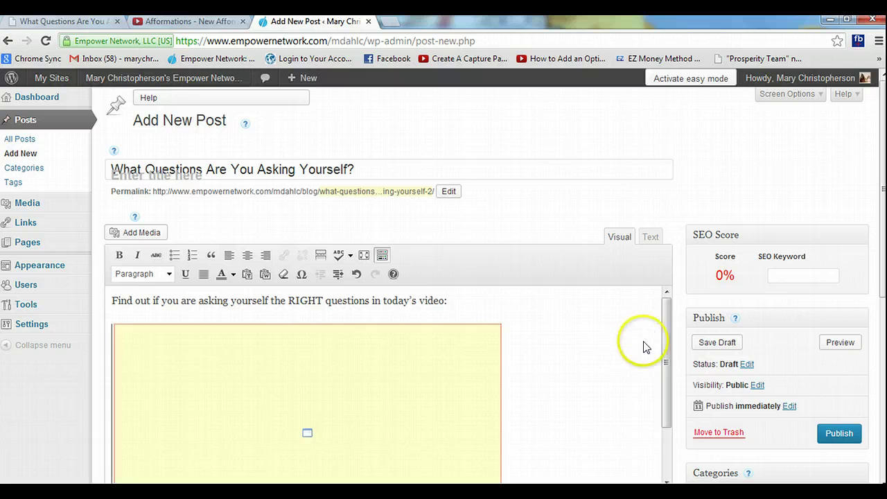
pyautogui.click(665, 336)
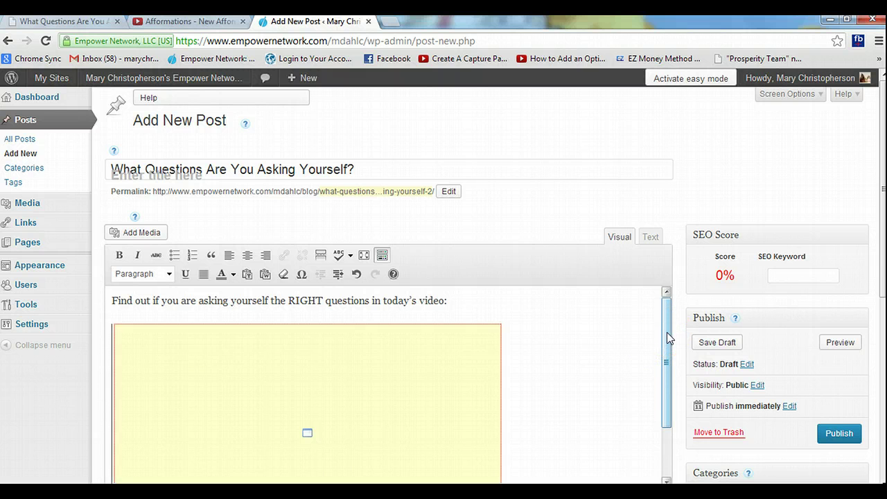
pyautogui.click(666, 332)
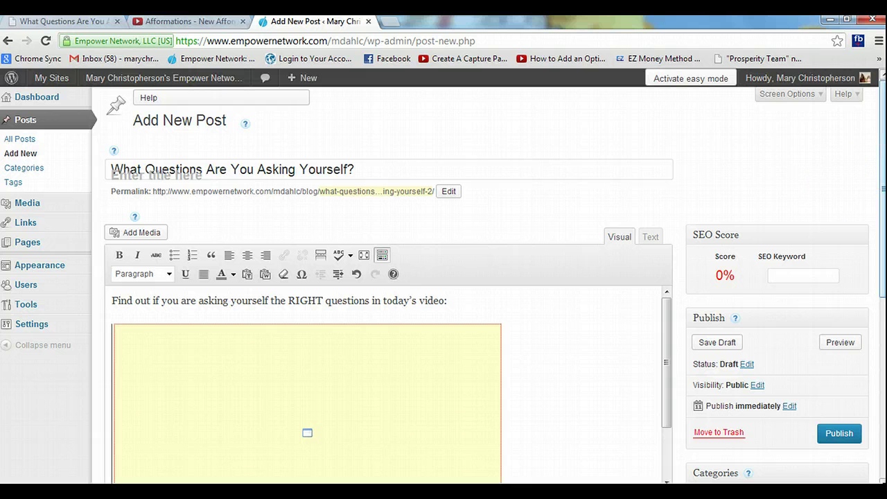
pyautogui.click(882, 168)
pyautogui.moveTo(884, 168); pyautogui.dragTo(883, 205)
pyautogui.scroll(-1, 884, 217)
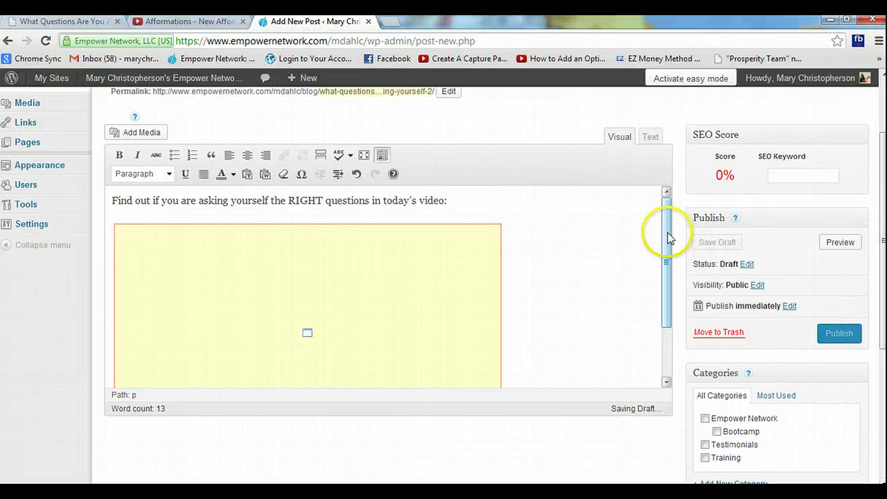
pyautogui.moveTo(667, 232); pyautogui.dragTo(667, 208)
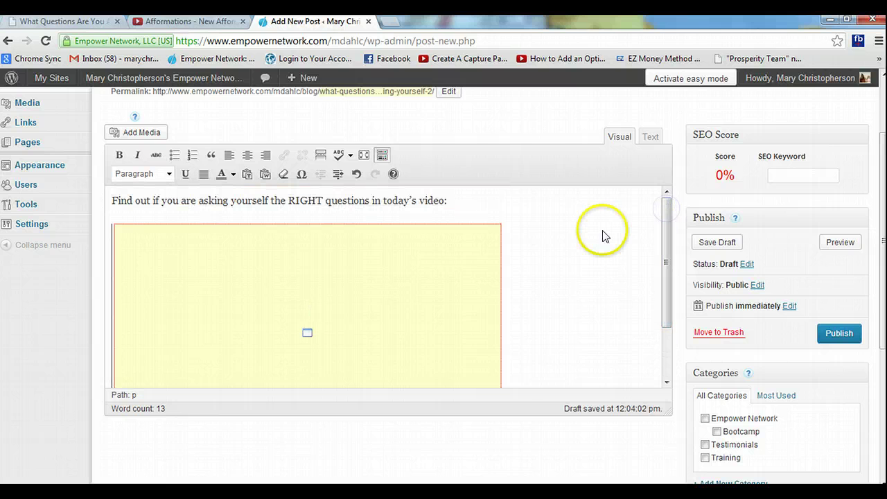
pyautogui.click(517, 324)
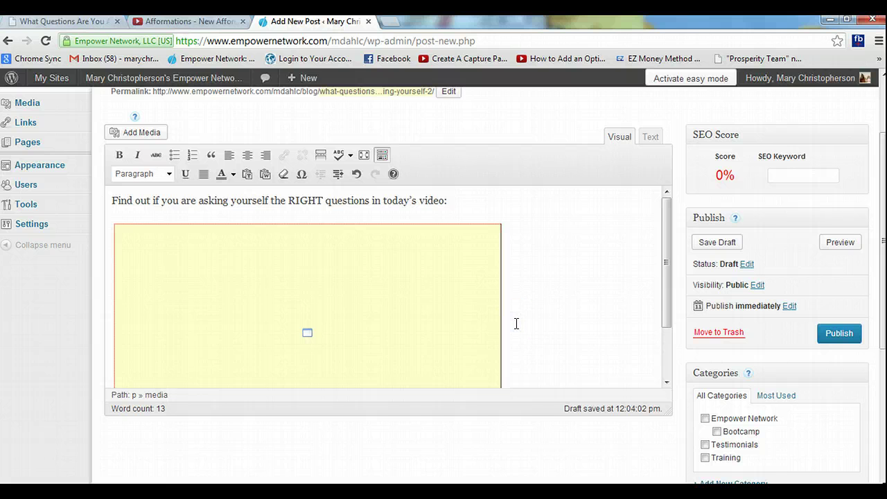
pyautogui.press('Return')
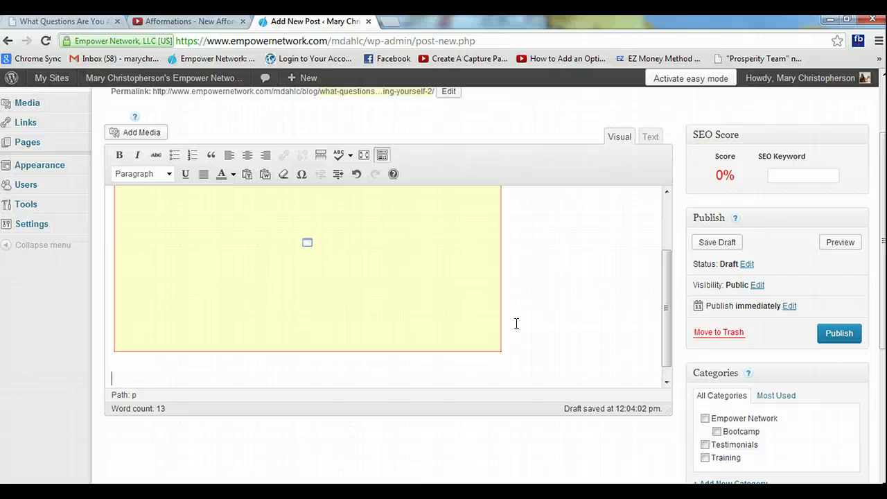
# Step: Close the YouTube video page and copy the assignment text from "Asking yourself the right kind of questions" through "join our team and apply it to your business here!"
pyautogui.click(171, 22)
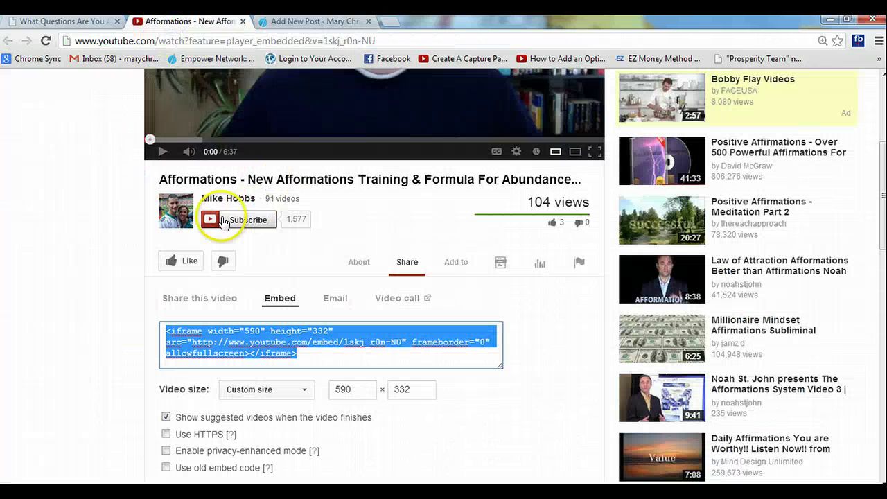
pyautogui.click(243, 22)
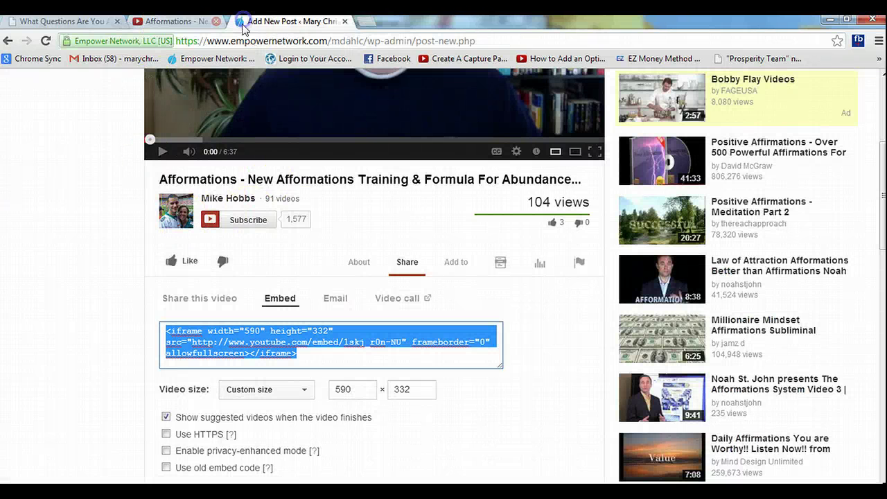
pyautogui.click(80, 22)
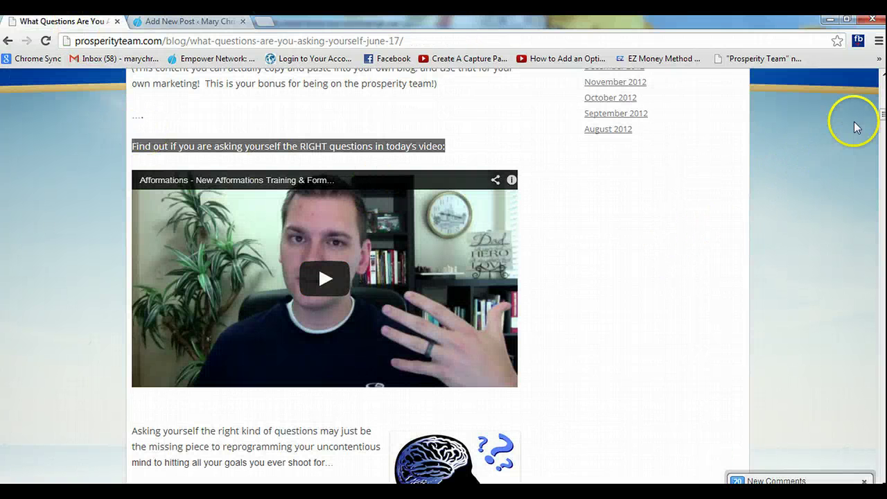
pyautogui.scroll(-3, 883, 116)
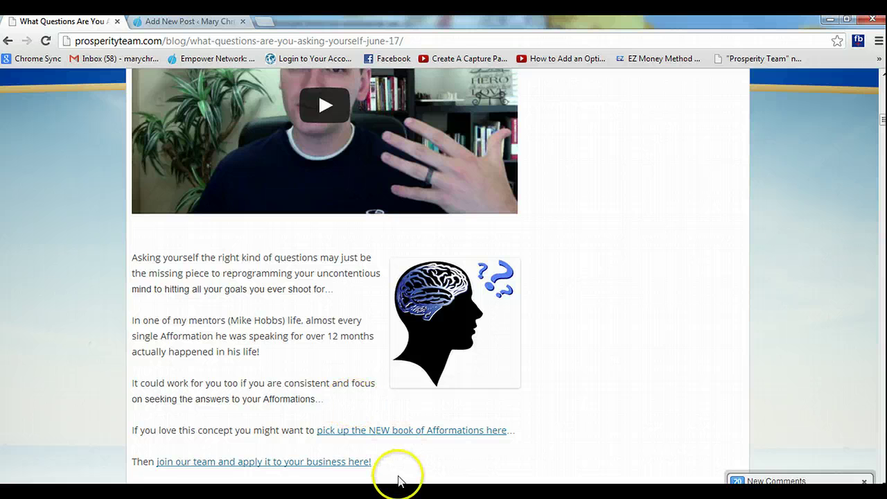
pyautogui.moveTo(378, 463); pyautogui.dragTo(151, 257)
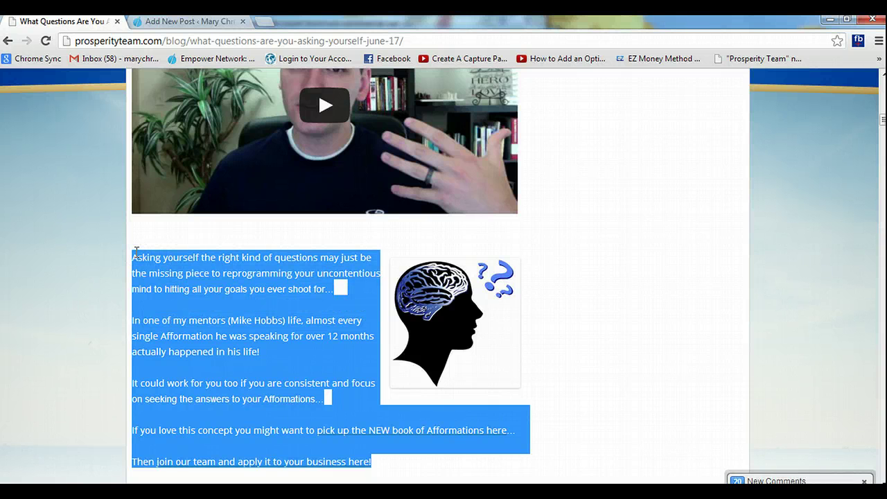
pyautogui.moveTo(136, 257); pyautogui.dragTo(132, 257)
pyautogui.rightClick(132, 257)
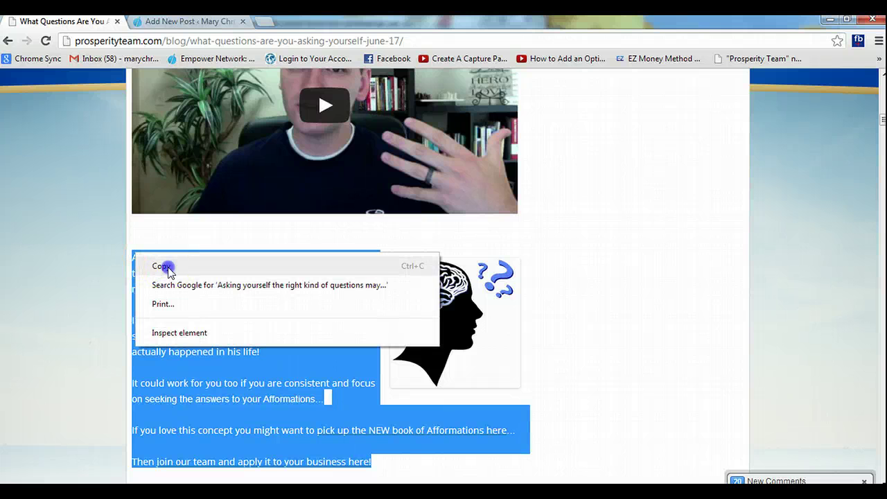
pyautogui.click(164, 264)
# Step: Paste the copied paragraphs with their links below the embedded video in the new post
pyautogui.click(188, 21)
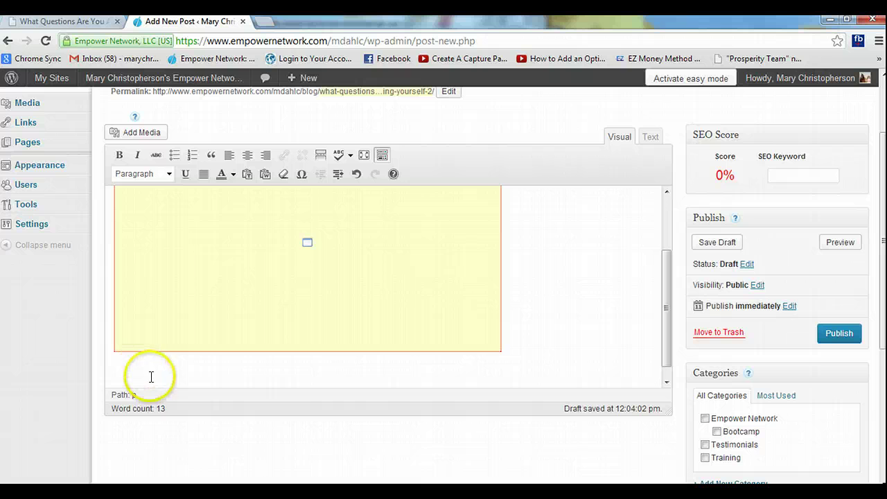
pyautogui.rightClick(150, 377)
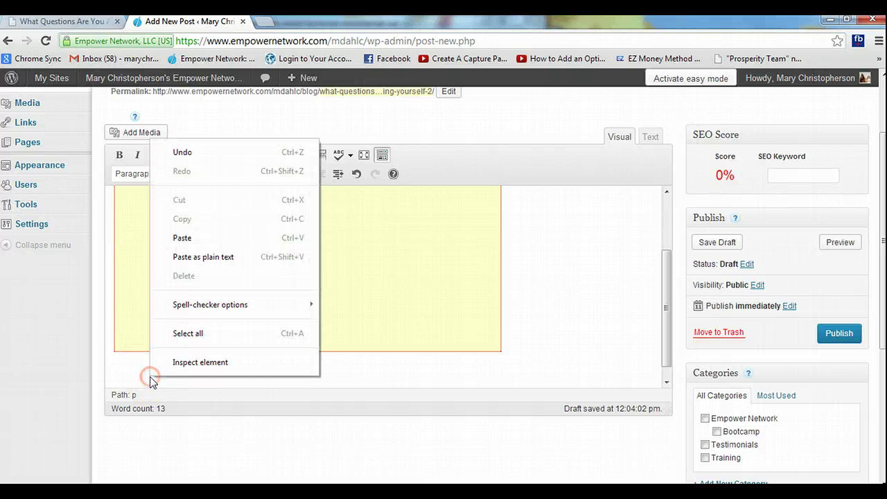
pyautogui.click(182, 237)
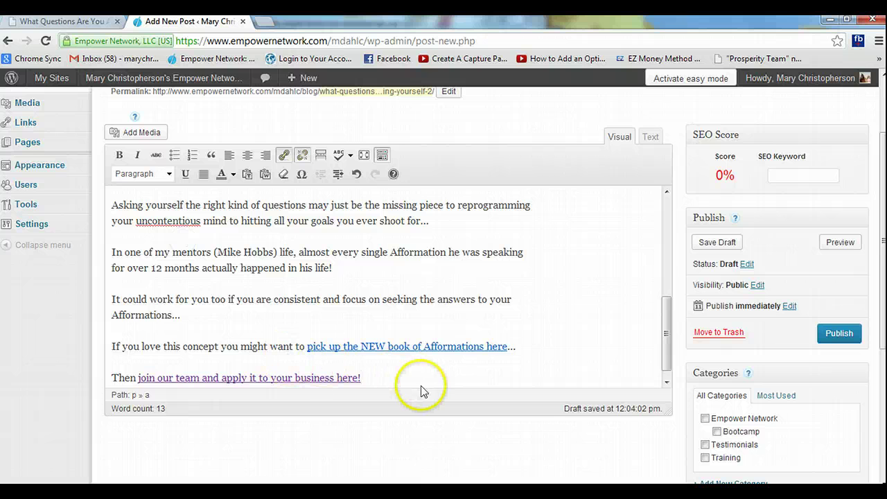
# Step: View the page linked from the brain image on the assignment page and close it again
pyautogui.click(68, 25)
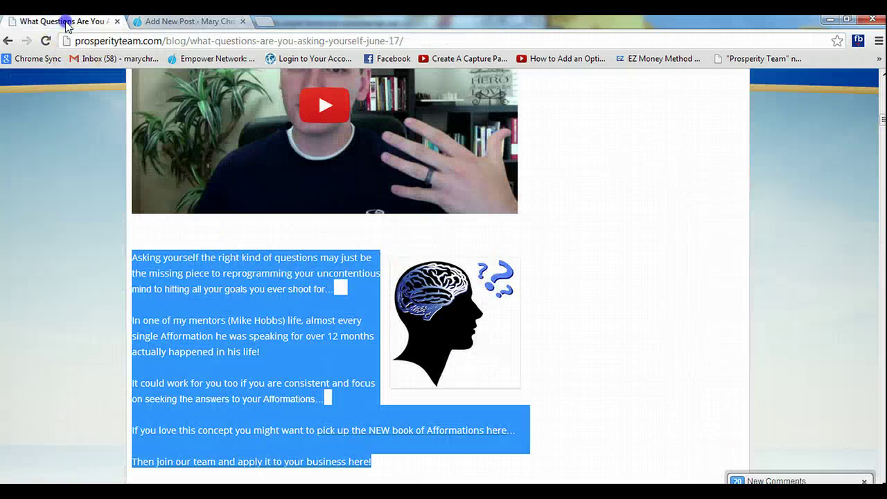
pyautogui.click(461, 338)
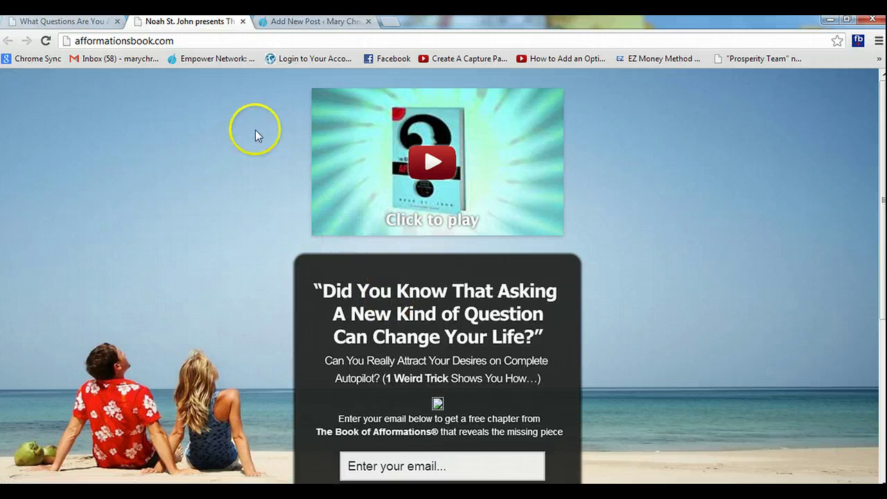
pyautogui.click(242, 22)
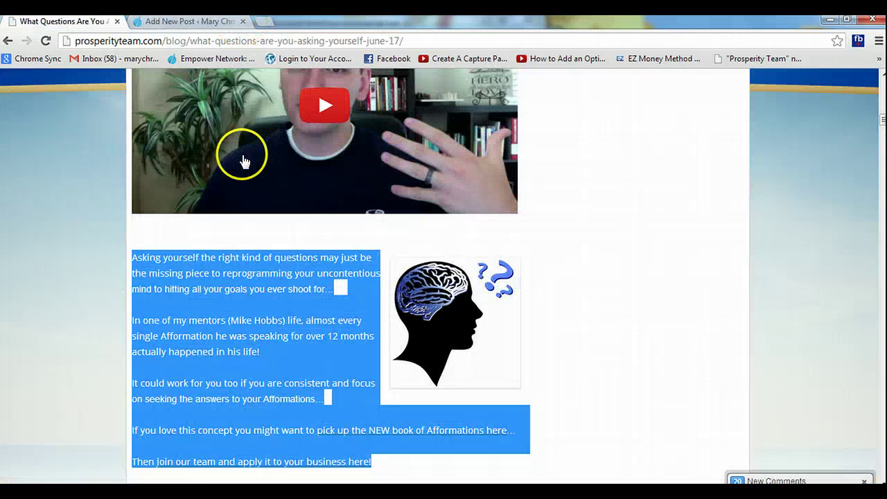
# Step: Save the assignment page's brain image as the JPEG afformations-300x300 in the zmoneymethod folder of the Pictures library
pyautogui.rightClick(436, 314)
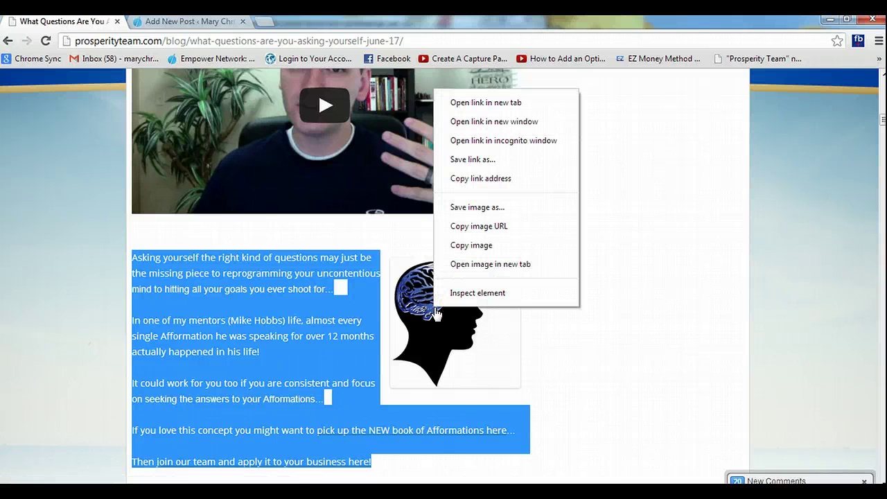
pyautogui.click(472, 207)
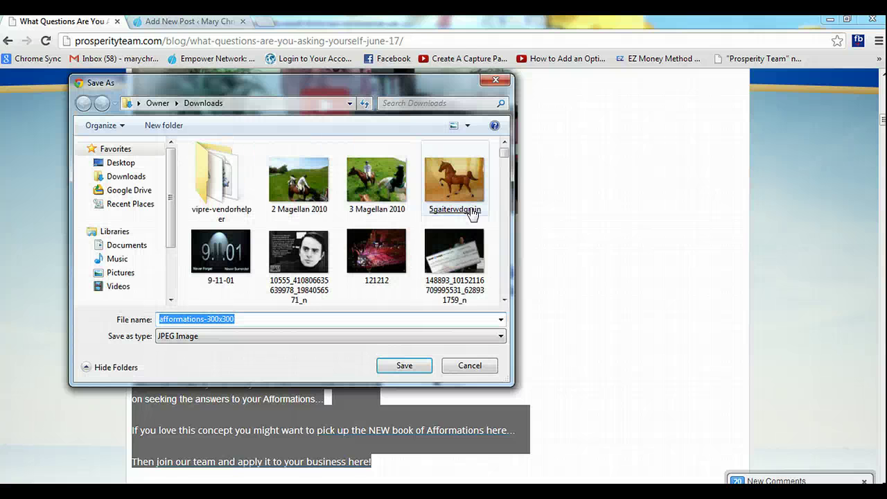
pyautogui.click(137, 278)
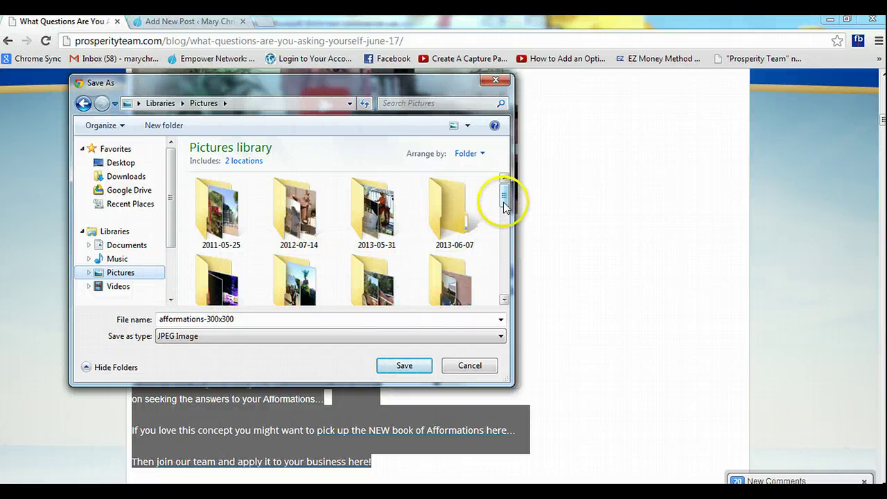
pyautogui.moveTo(503, 202); pyautogui.dragTo(503, 240)
pyautogui.doubleClick(211, 281)
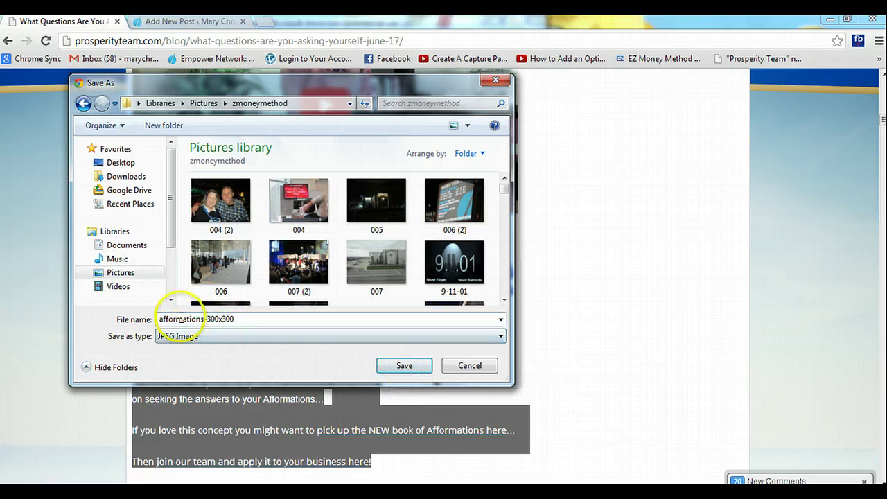
pyautogui.click(405, 367)
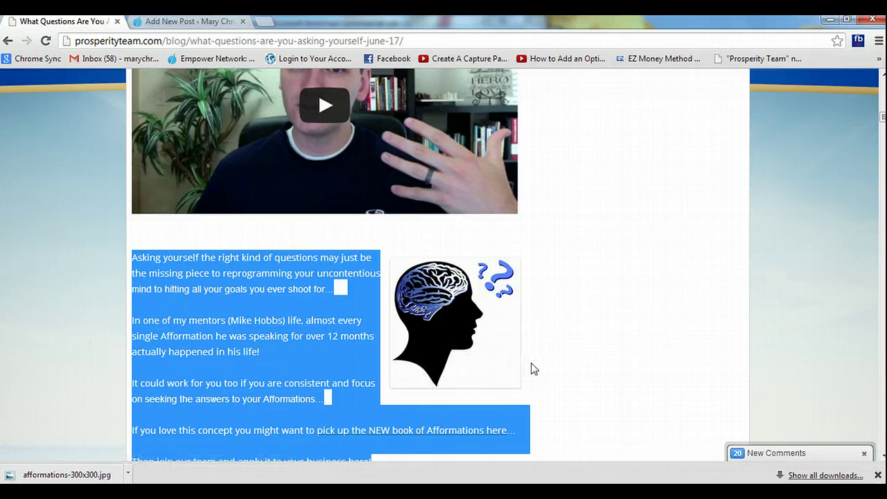
# Step: Deselect the text on the assignment page and return to the new post in the editor
pyautogui.click(588, 257)
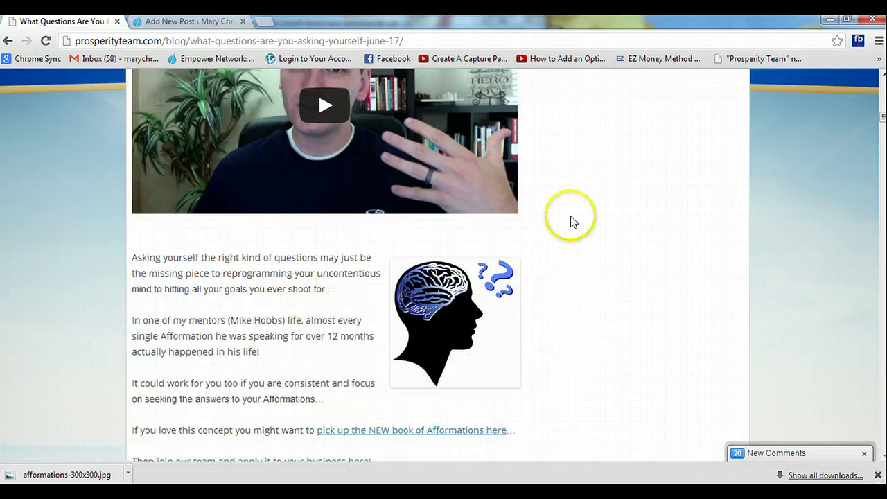
pyautogui.click(188, 21)
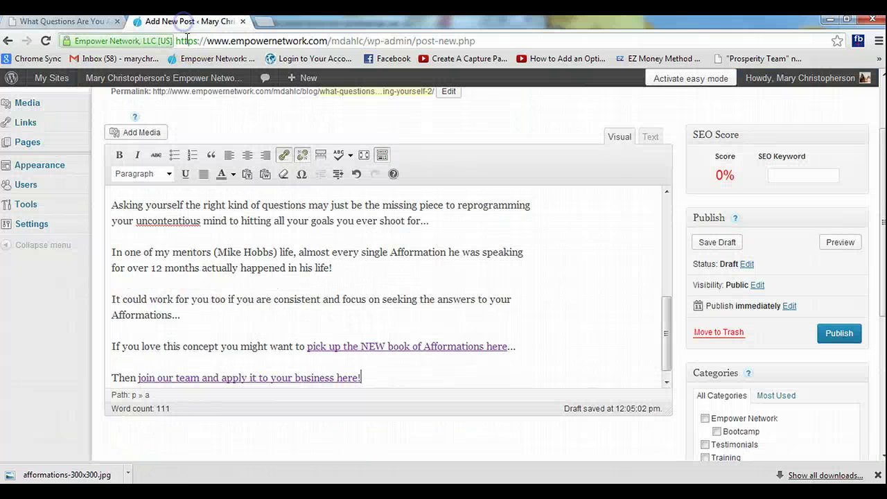
# Step: Upload the image afformations-300x300 from the zmoneymethod folder of the Pictures library to the post's media library
pyautogui.click(150, 135)
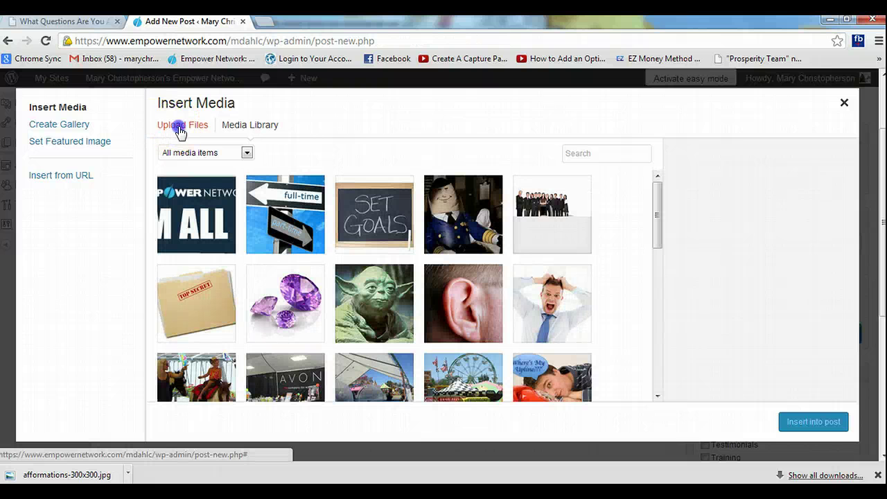
pyautogui.click(180, 127)
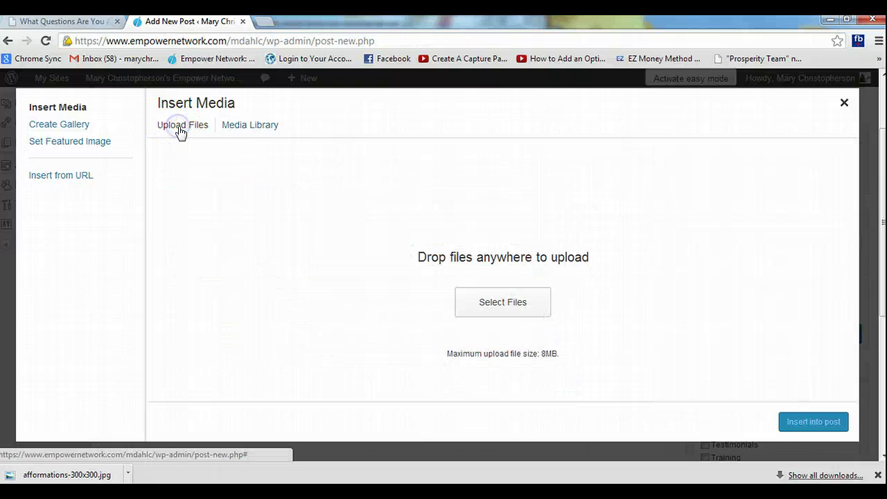
pyautogui.click(490, 312)
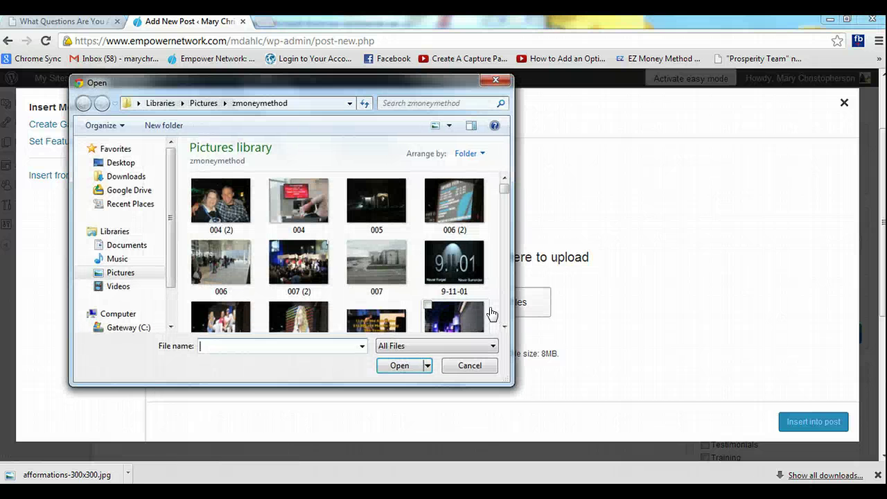
pyautogui.click(510, 294)
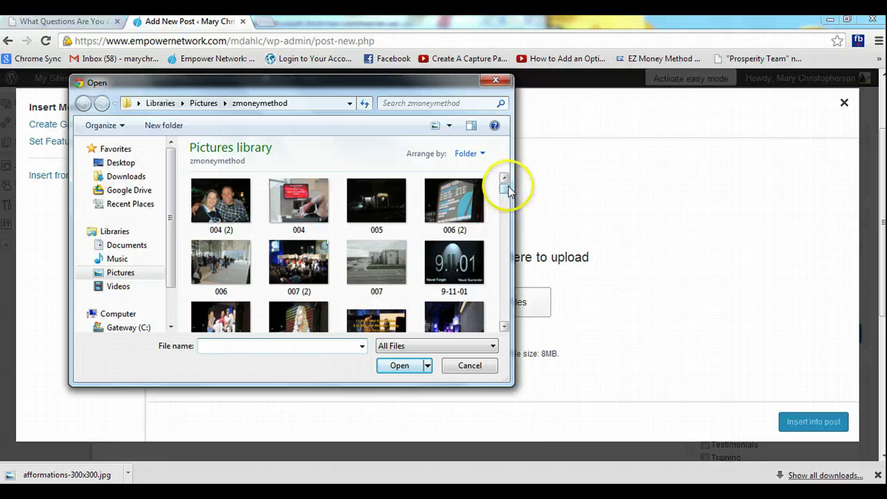
pyautogui.moveTo(507, 186); pyautogui.dragTo(507, 199)
pyautogui.scroll(-1, 507, 197)
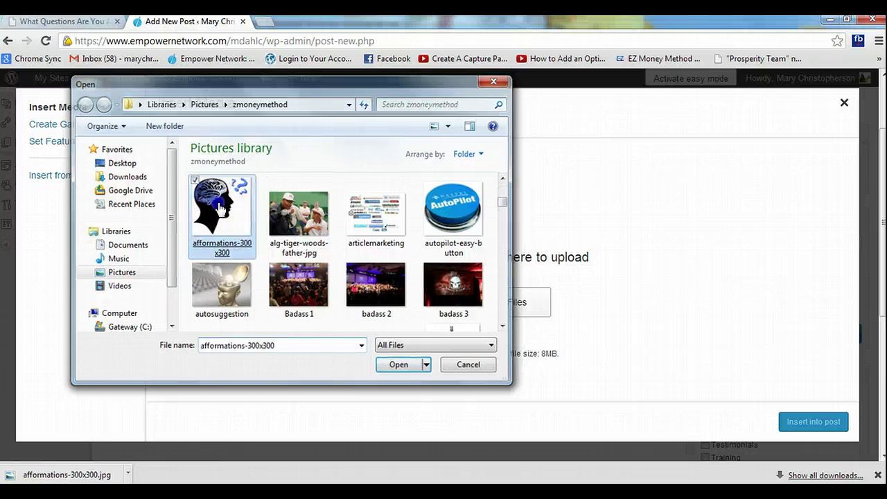
pyautogui.doubleClick(220, 208)
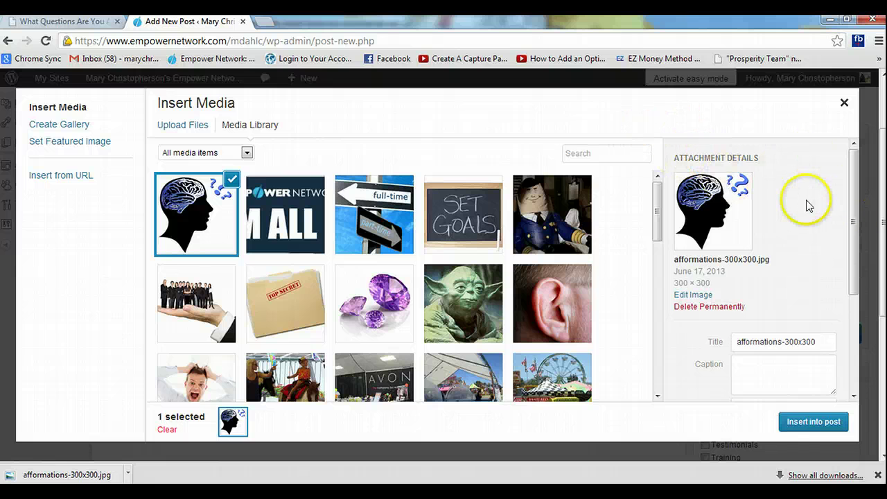
# Step: Copy the uploaded image's title, afformations-300x300, into its alt text and description
pyautogui.moveTo(855, 222); pyautogui.dragTo(855, 275)
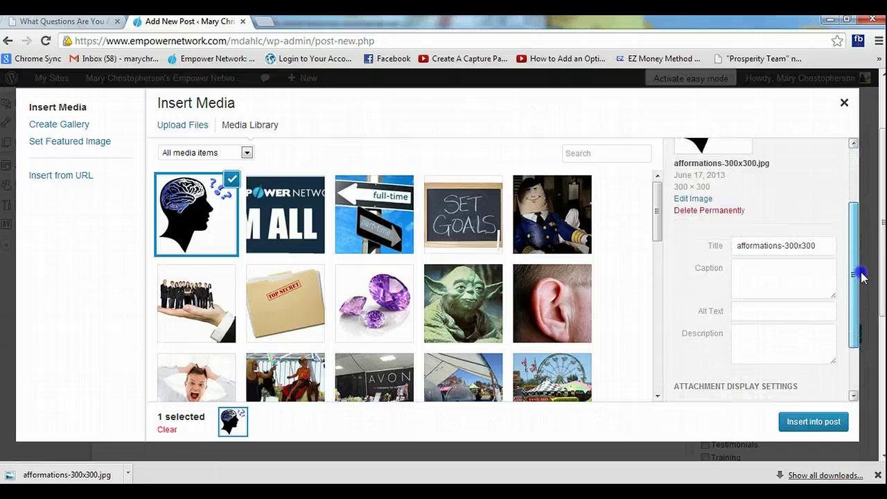
pyautogui.click(824, 245)
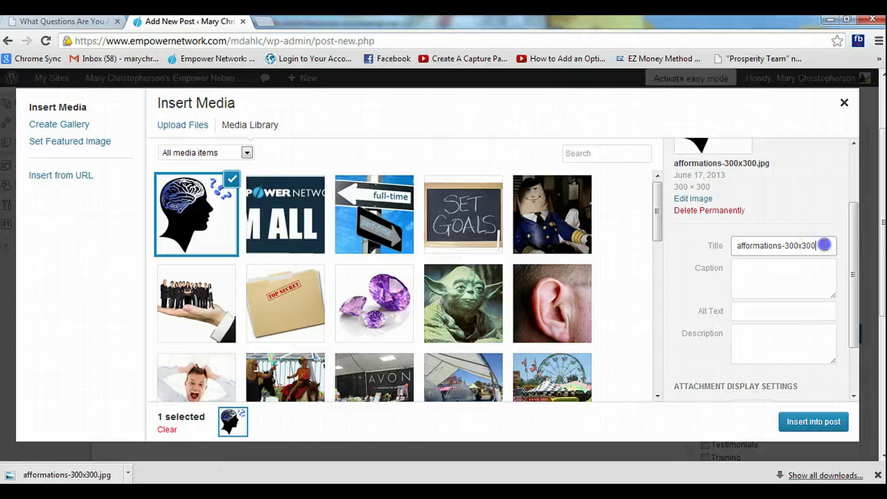
pyautogui.rightClick(753, 248)
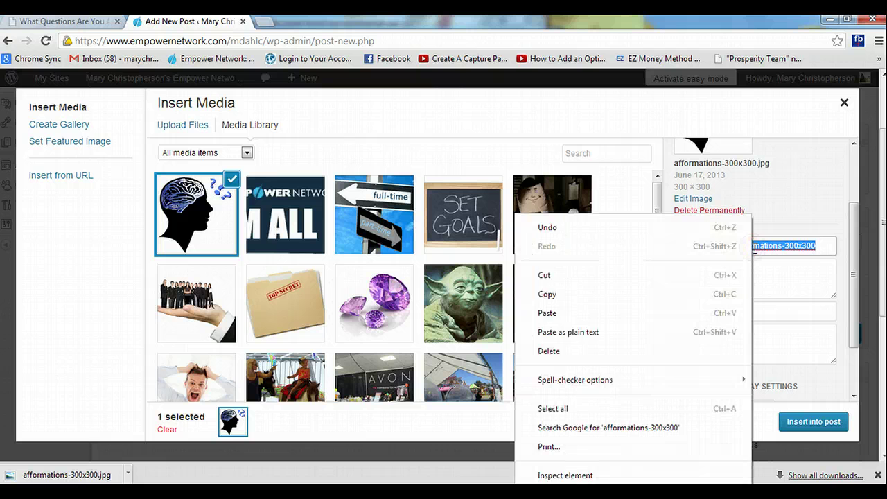
pyautogui.click(666, 303)
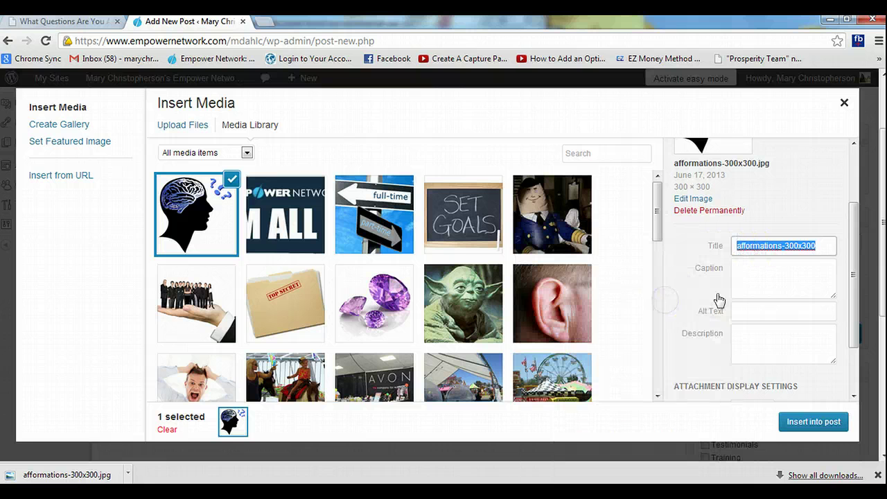
pyautogui.click(755, 308)
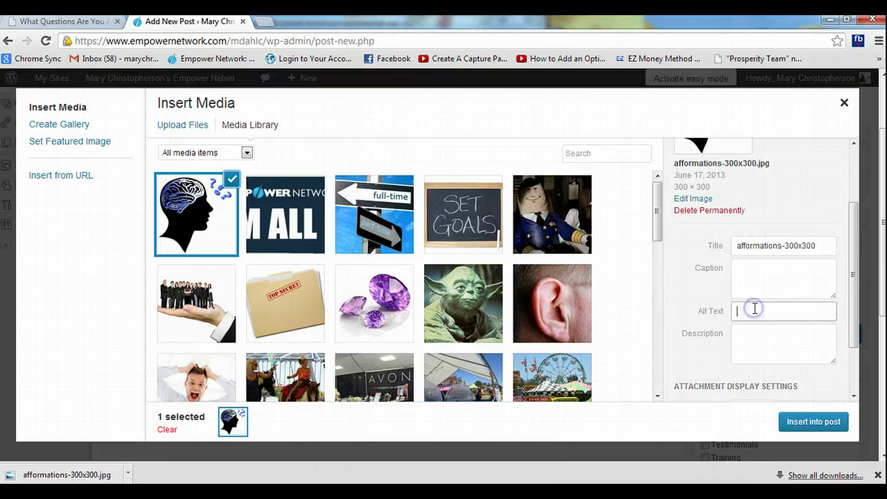
pyautogui.rightClick(754, 308)
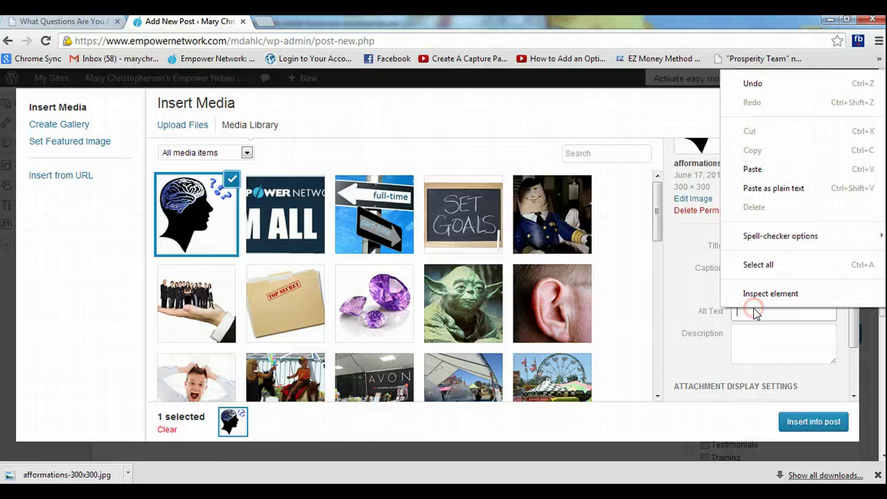
pyautogui.click(761, 172)
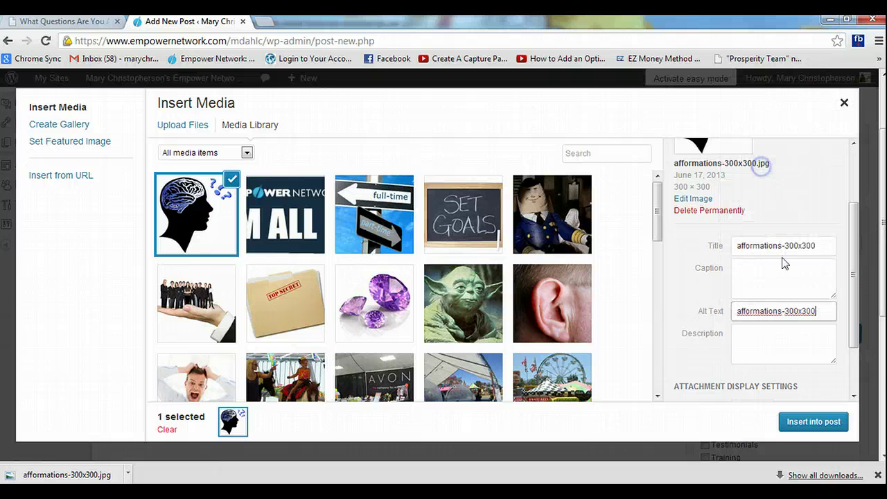
pyautogui.click(780, 340)
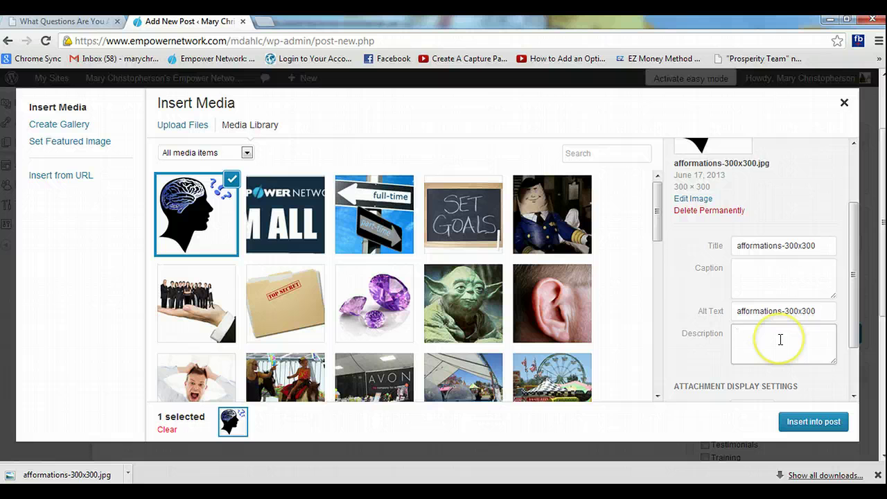
pyautogui.rightClick(780, 340)
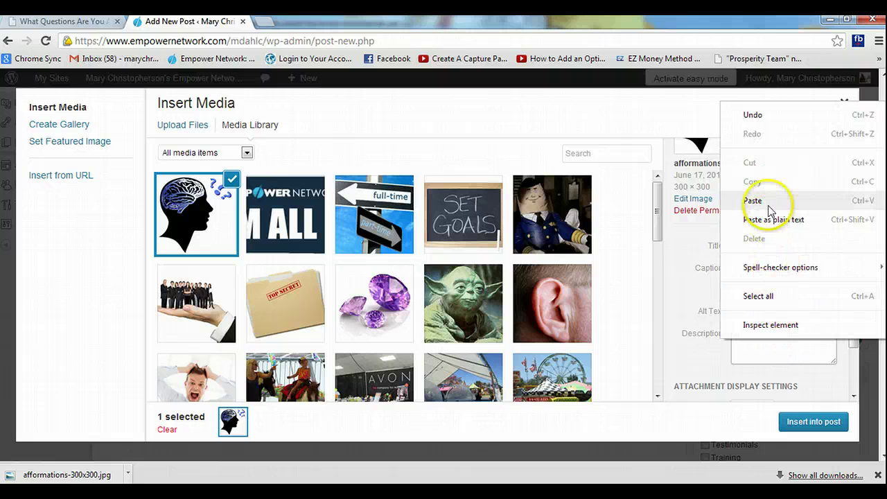
pyautogui.click(767, 201)
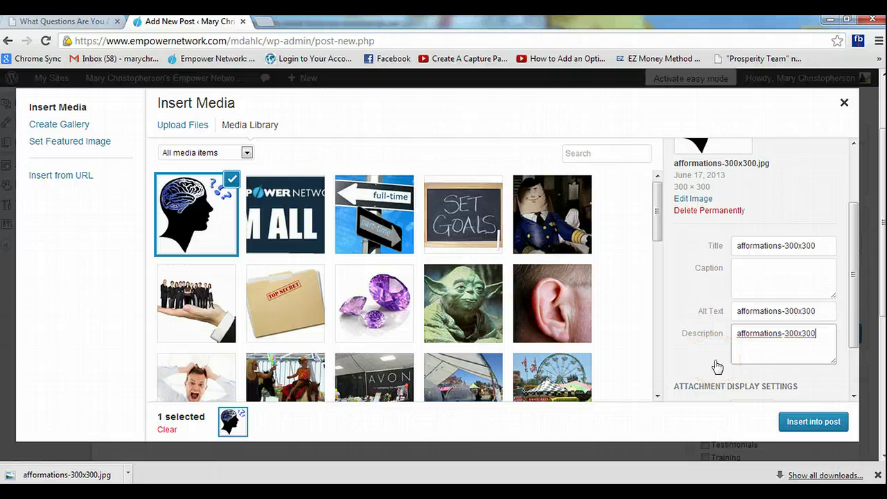
pyautogui.click(816, 384)
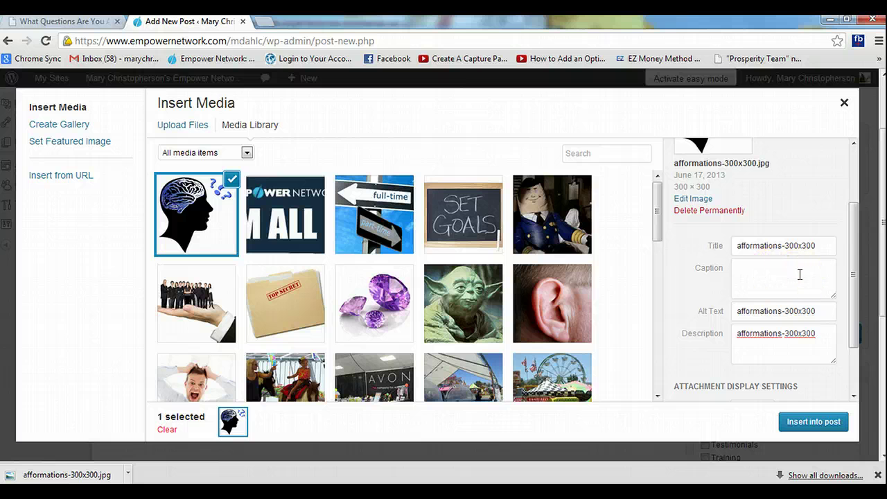
# Step: Set the uploaded brain image's alignment to Right in its attachment display settings
pyautogui.moveTo(856, 275); pyautogui.dragTo(824, 339)
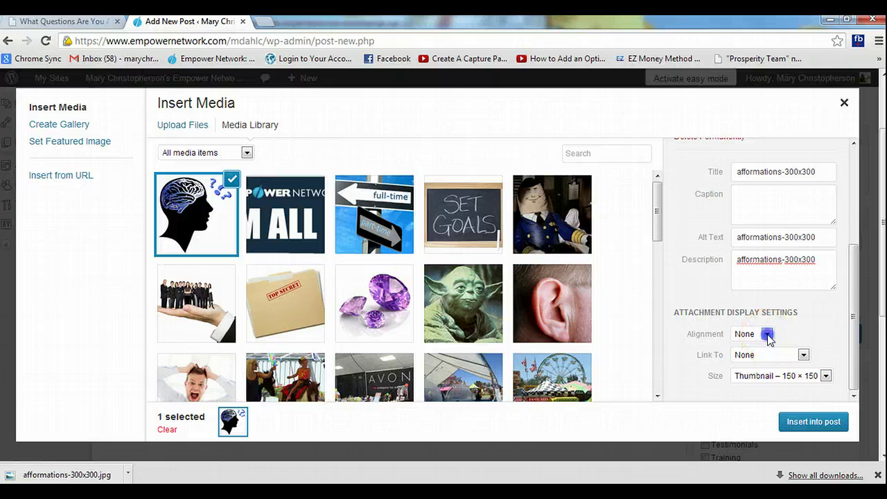
pyautogui.click(768, 336)
pyautogui.click(768, 367)
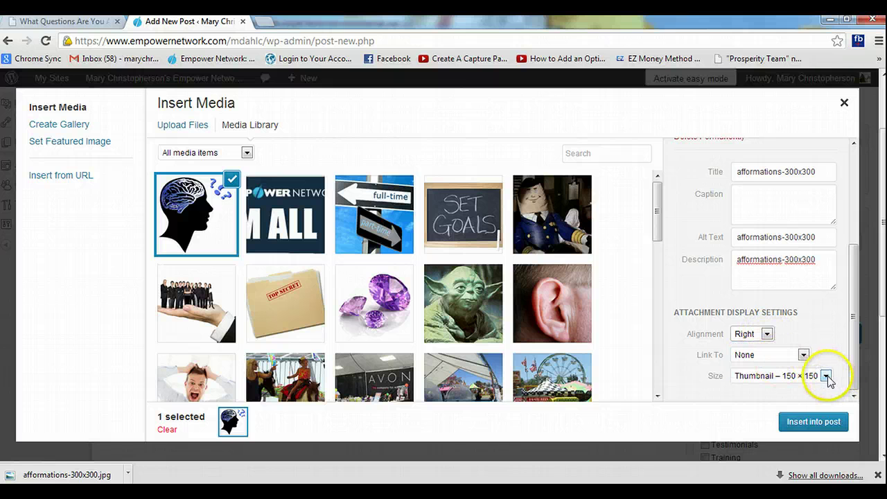
# Step: Insert the brain image at Full Size – 300 × 300 after the last paragraph of the post
pyautogui.click(826, 376)
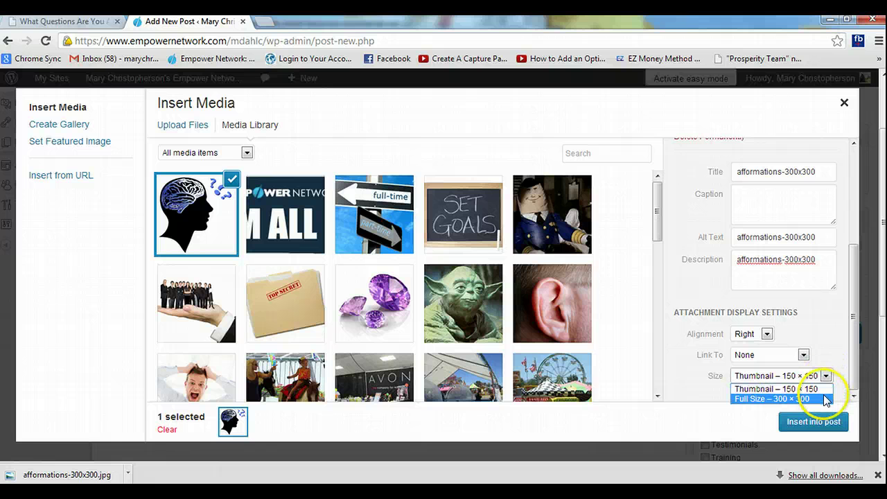
pyautogui.click(827, 399)
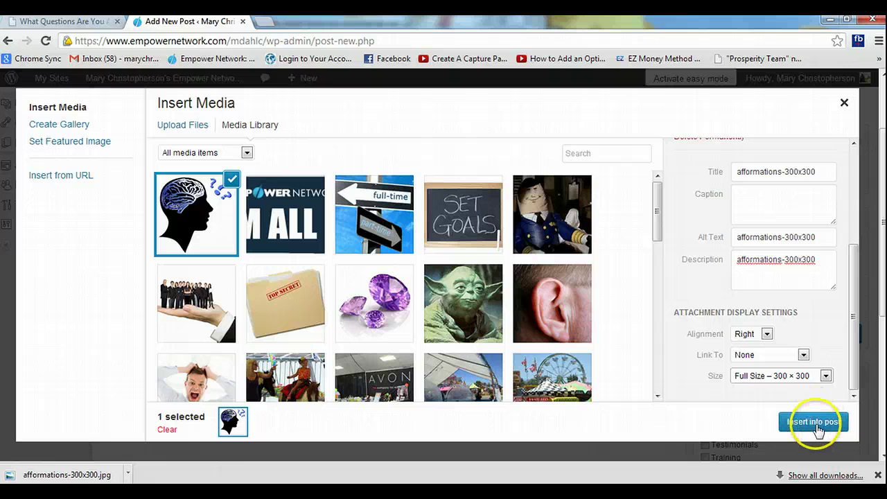
pyautogui.click(819, 427)
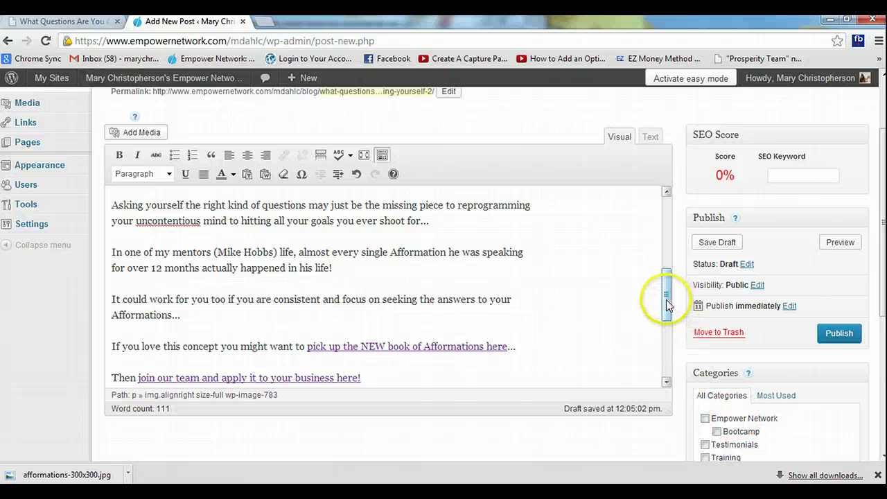
pyautogui.moveTo(666, 299); pyautogui.dragTo(668, 351)
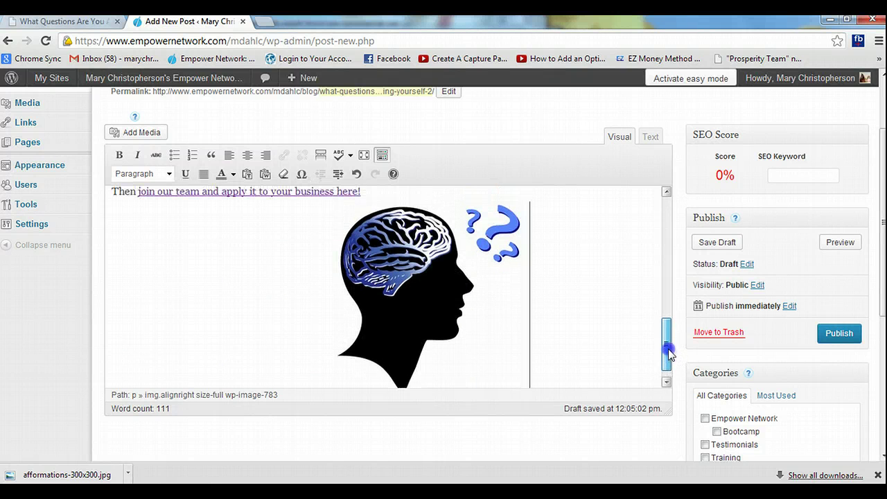
# Step: Delete the full-size brain image from the end of the post
pyautogui.click(460, 327)
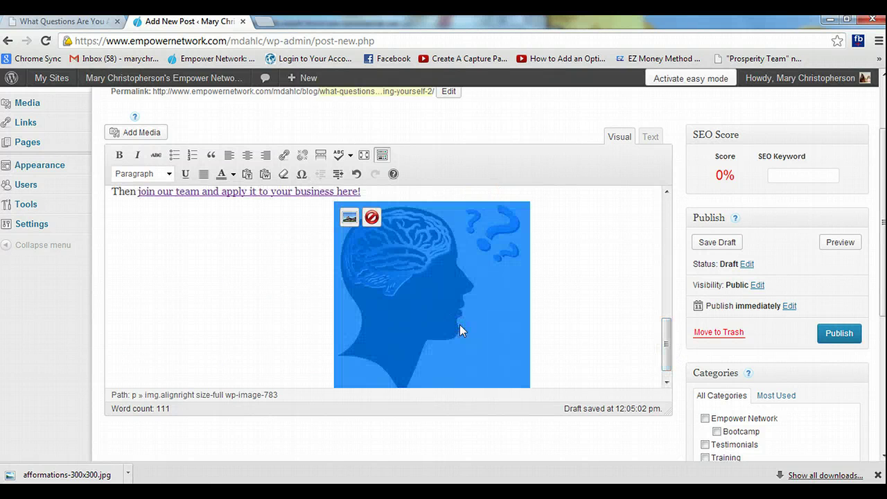
pyautogui.click(458, 325)
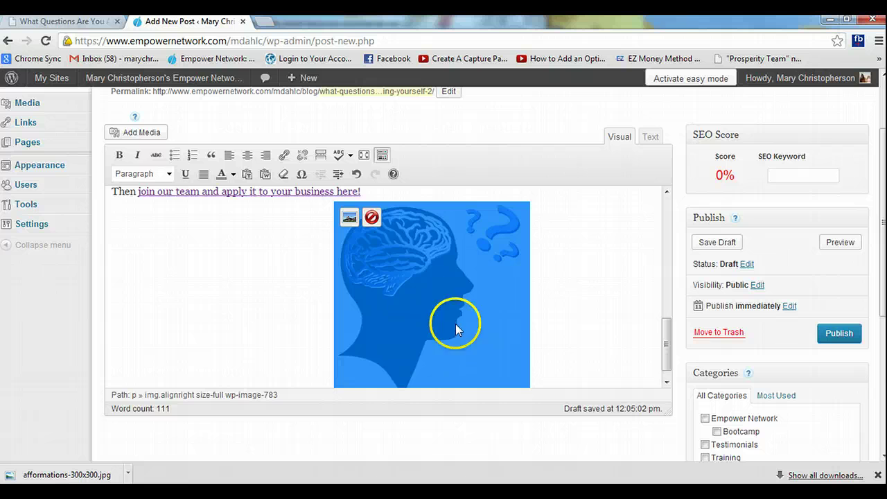
pyautogui.click(373, 218)
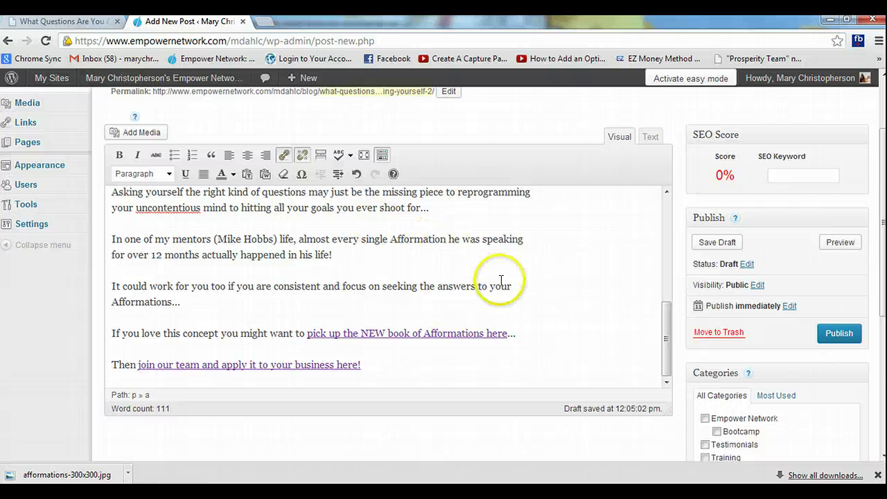
# Step: Insert the brain image from the media library before the paragraph "Asking yourself the right kind of questions" at Thumbnail – 150 × 150 size
pyautogui.moveTo(665, 345)
pyautogui.mouseDown()
pyautogui.moveTo(667, 263)
pyautogui.moveTo(669, 343)
pyautogui.mouseUp()
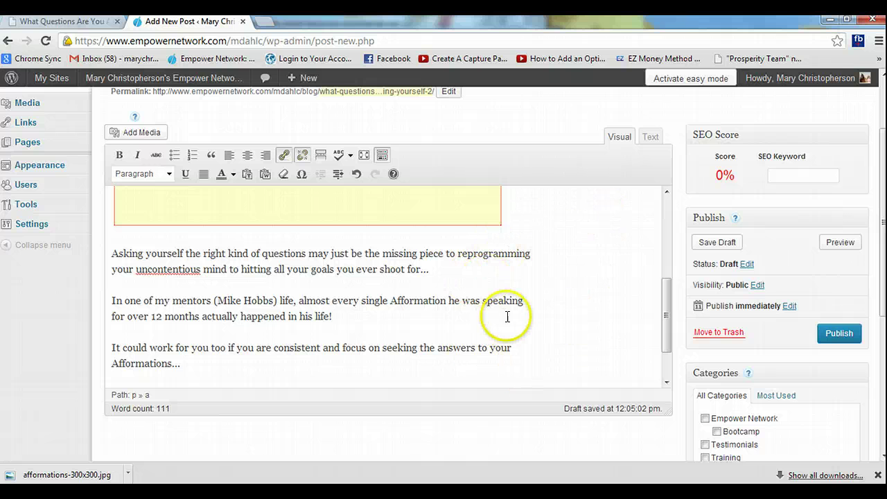
pyautogui.click(109, 257)
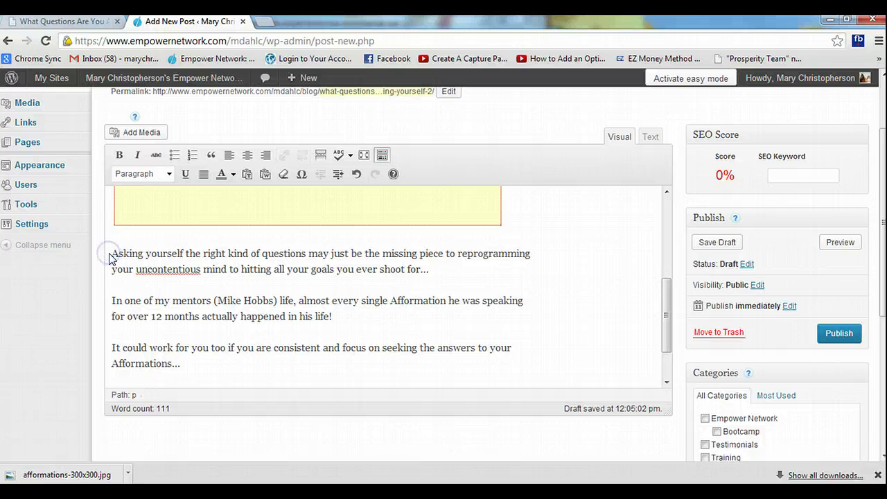
pyautogui.click(135, 133)
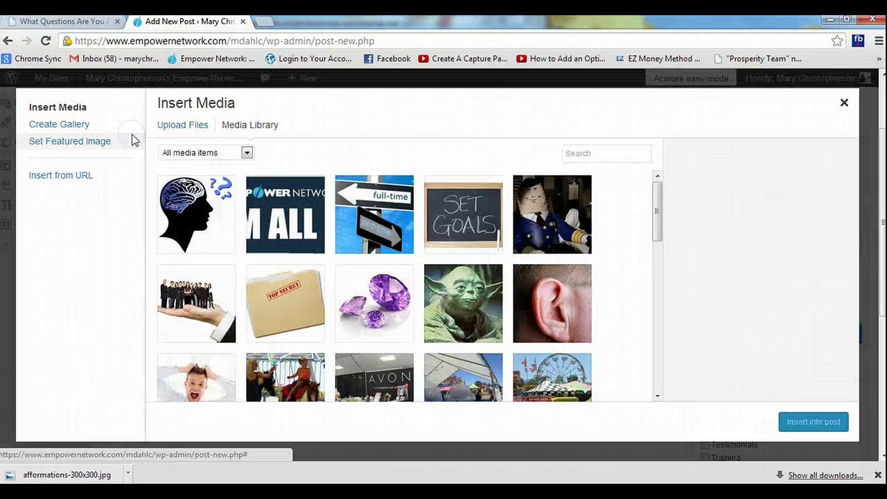
pyautogui.click(200, 225)
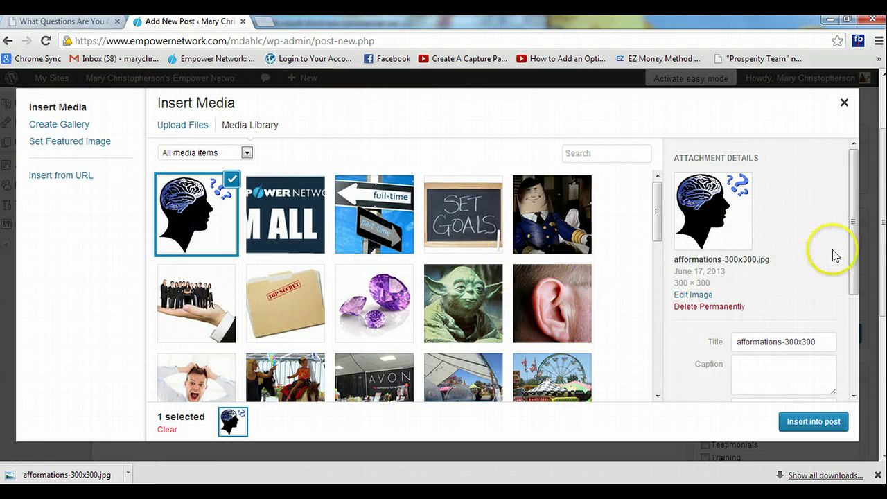
pyautogui.moveTo(855, 250); pyautogui.dragTo(859, 361)
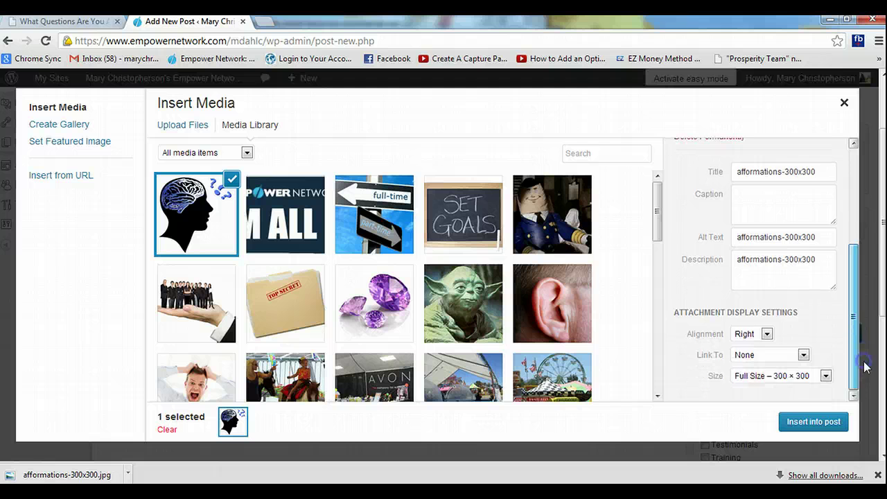
pyautogui.click(825, 376)
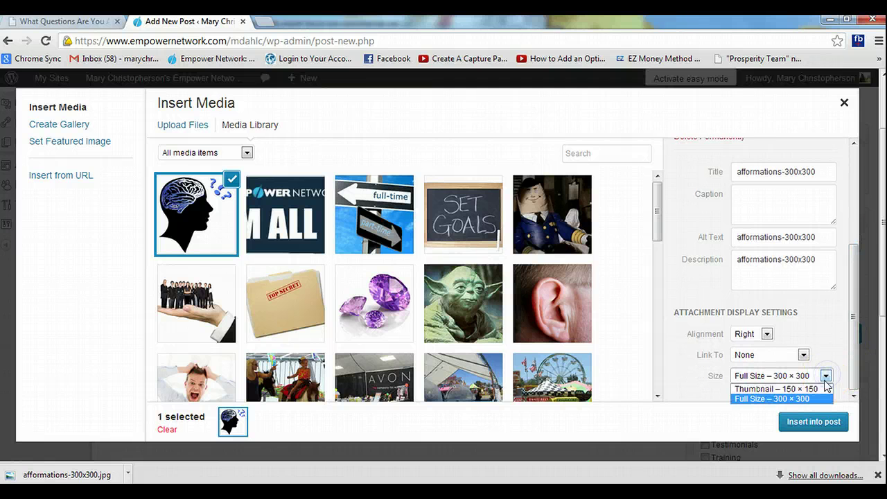
pyautogui.click(825, 393)
pyautogui.click(816, 424)
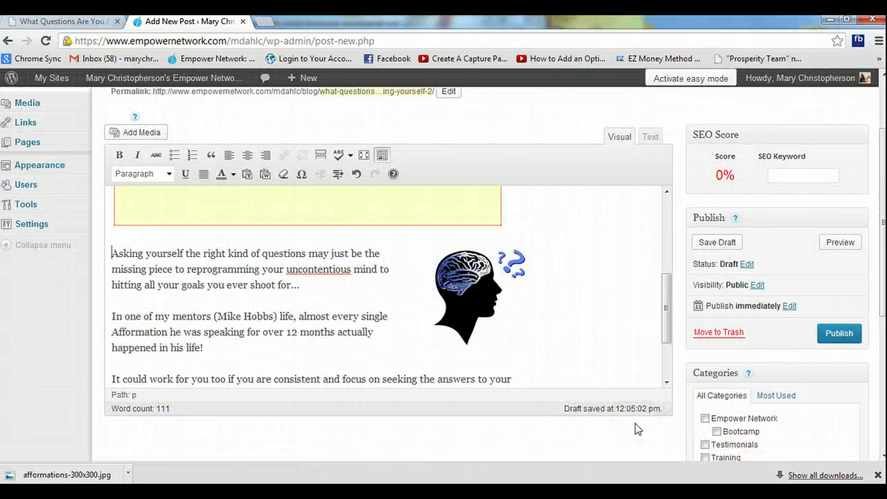
# Step: Open the edit settings of the brain image beside the paragraph "Asking yourself the right kind of questions"
pyautogui.moveTo(527, 335); pyautogui.dragTo(471, 322)
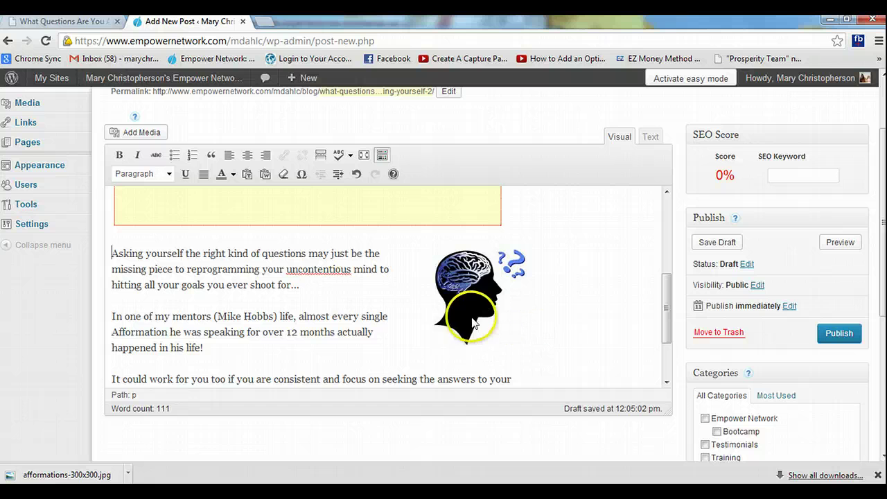
pyautogui.click(466, 314)
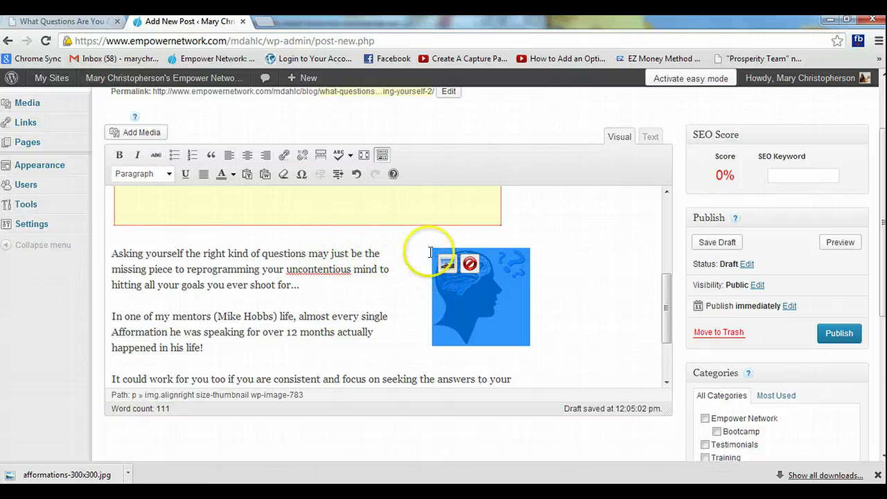
pyautogui.click(447, 265)
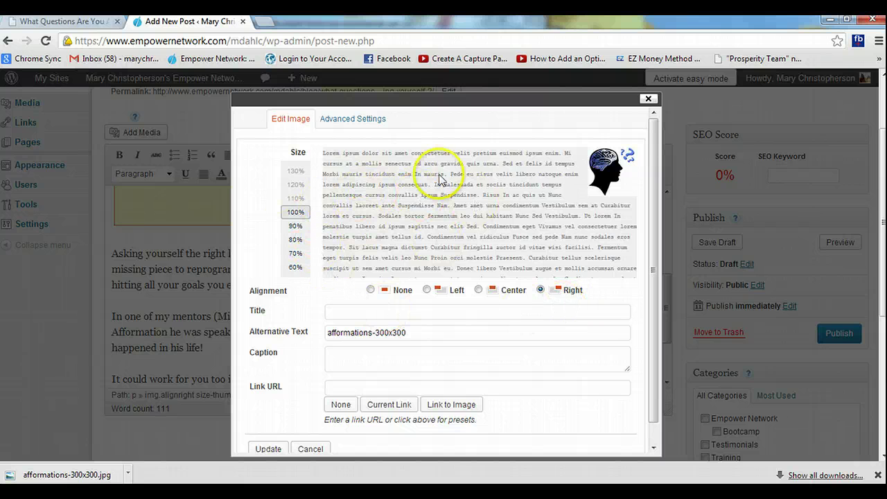
# Step: Preview the brain image at the reduced sizes of 80%, 70% and 60%
pyautogui.click(296, 240)
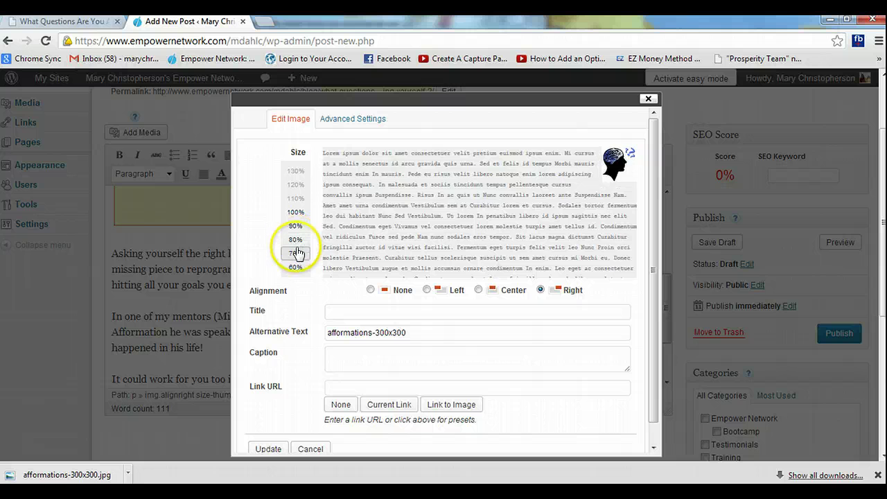
pyautogui.click(296, 253)
pyautogui.click(298, 269)
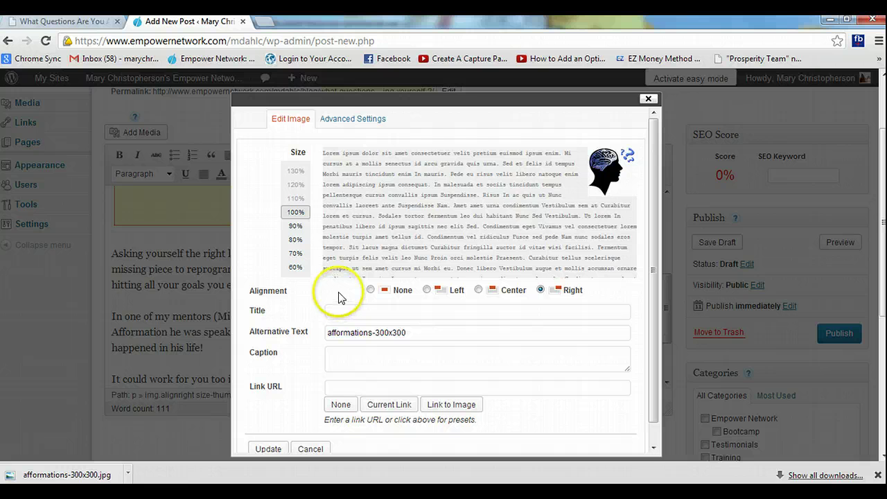
# Step: Set the brain image's vertical space and horizontal space to 10 in its advanced settings and update the image
pyautogui.click(341, 123)
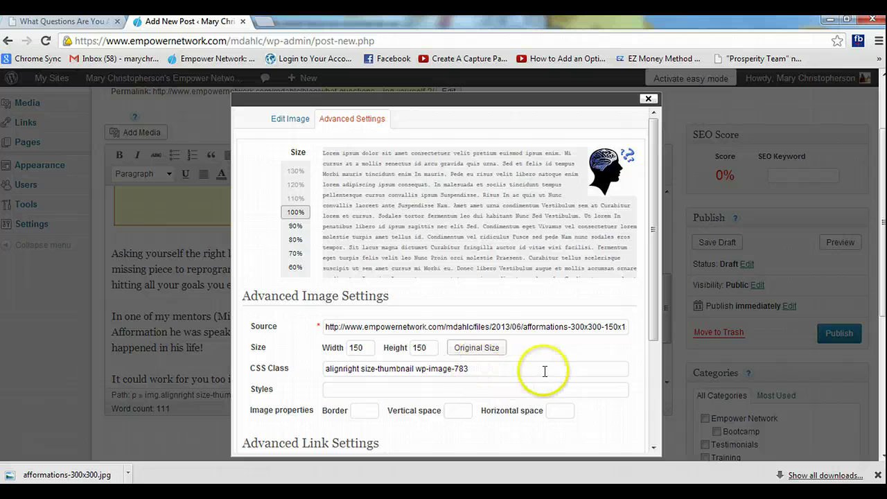
pyautogui.click(454, 411)
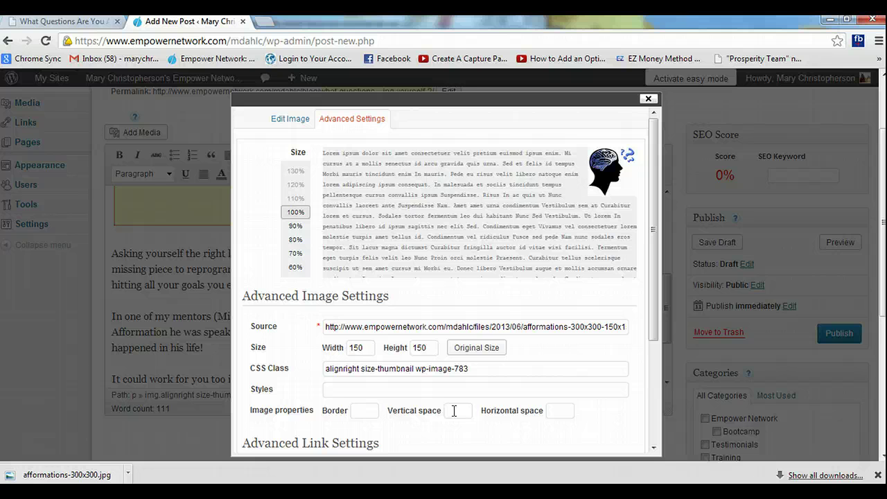
pyautogui.click(454, 411)
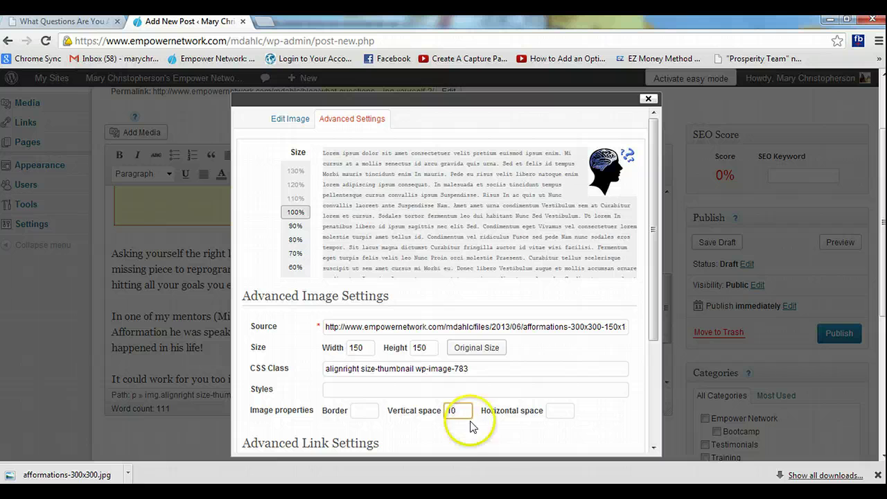
pyautogui.click(554, 411)
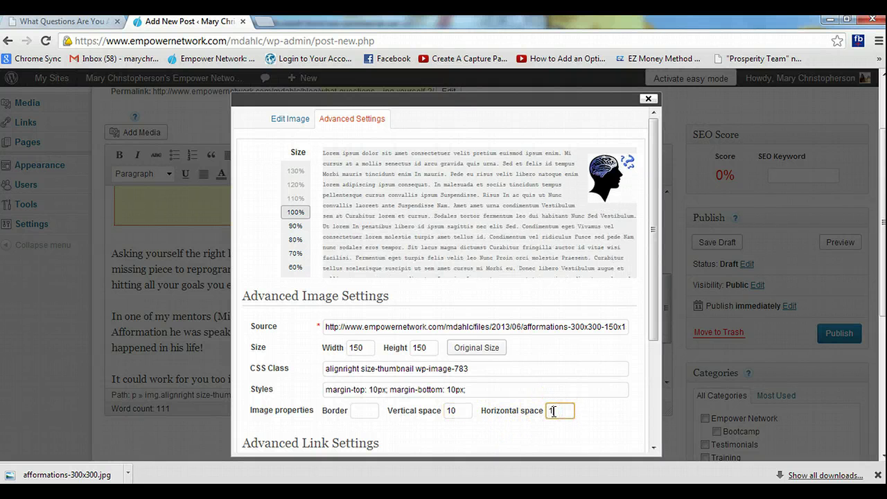
pyautogui.click(600, 436)
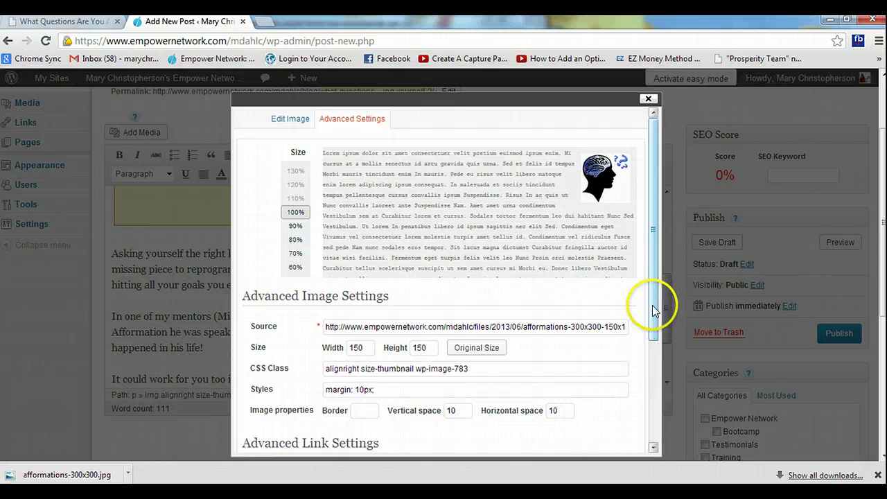
pyautogui.moveTo(655, 295); pyautogui.dragTo(648, 421)
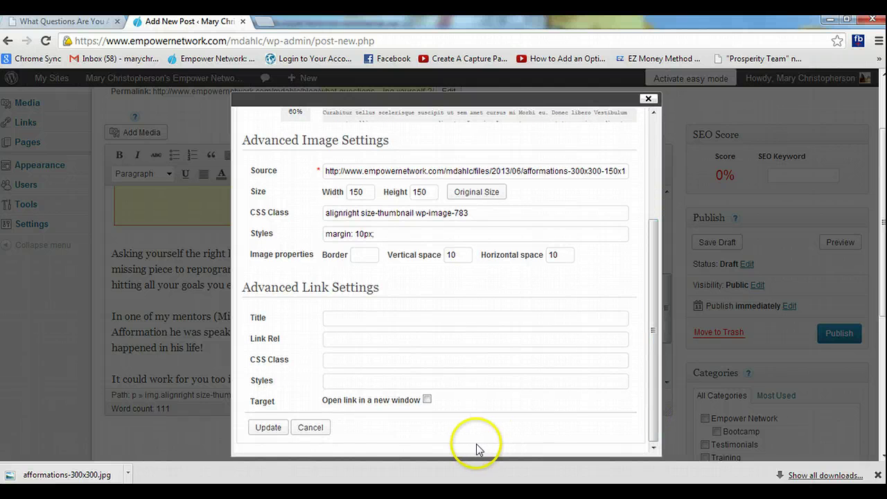
pyautogui.click(269, 429)
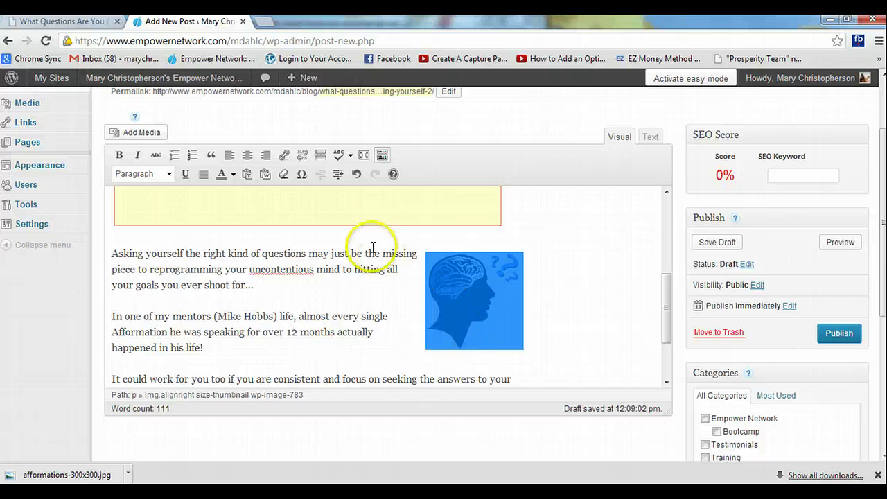
# Step: Start a link on the brain image and copy the Prosperity Team overview video and sign up page URL from the affiliate links Word document
pyautogui.click(283, 157)
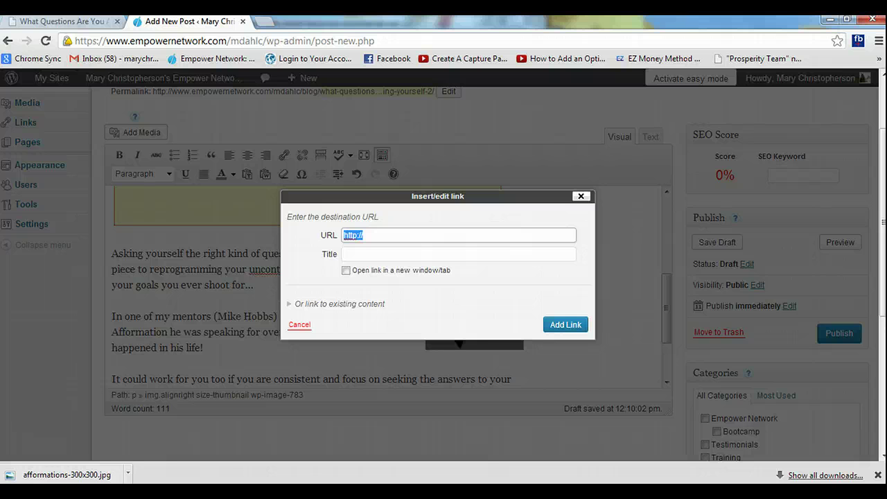
pyautogui.moveTo(365, 491)
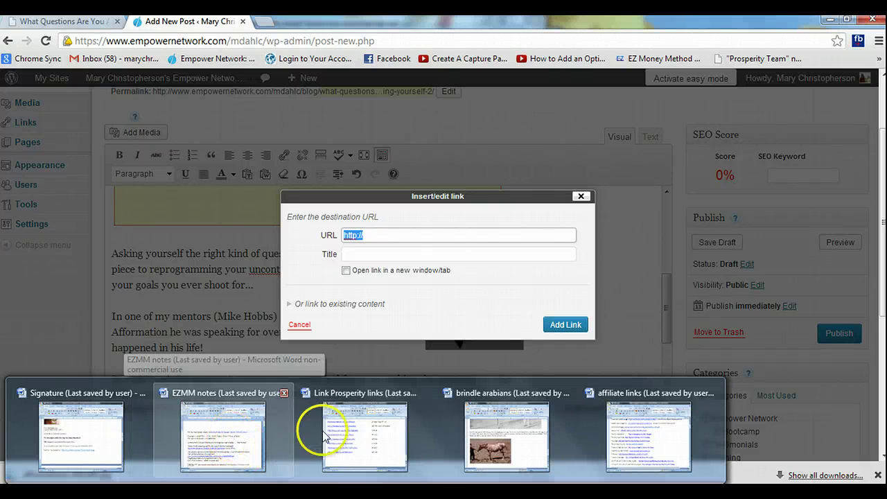
pyautogui.click(623, 438)
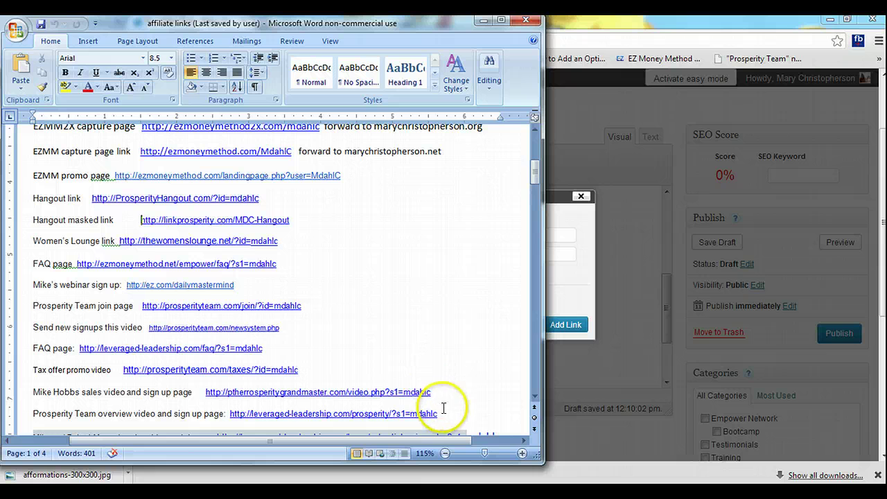
pyautogui.moveTo(440, 414); pyautogui.dragTo(341, 409)
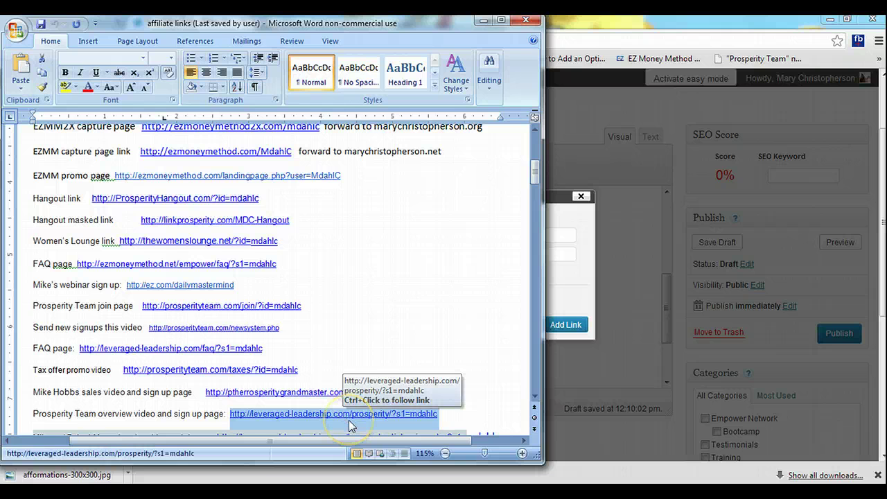
pyautogui.rightClick(348, 420)
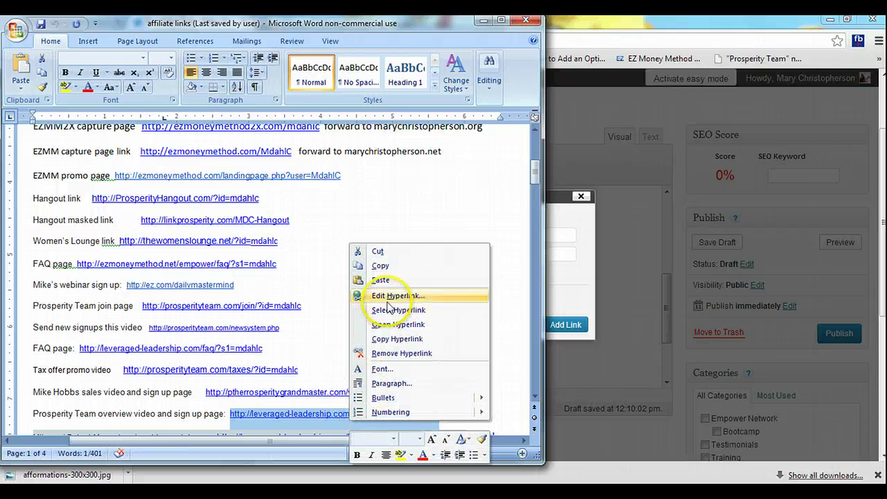
pyautogui.click(390, 265)
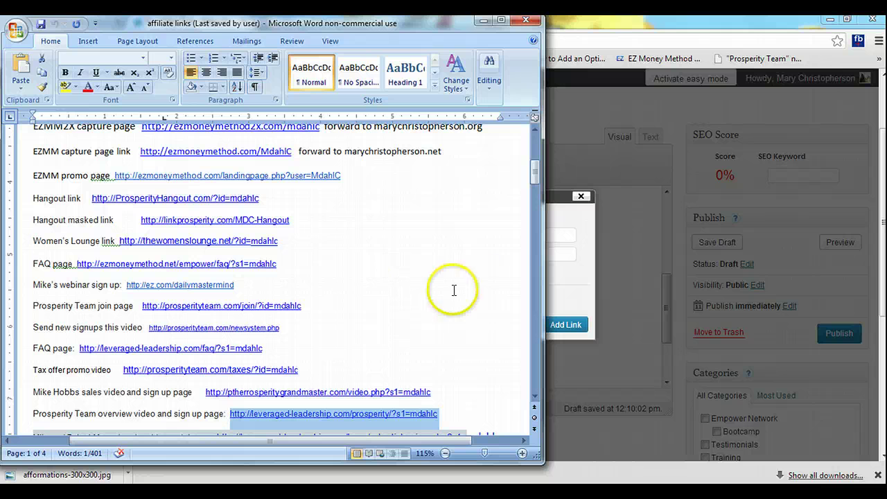
pyautogui.click(563, 234)
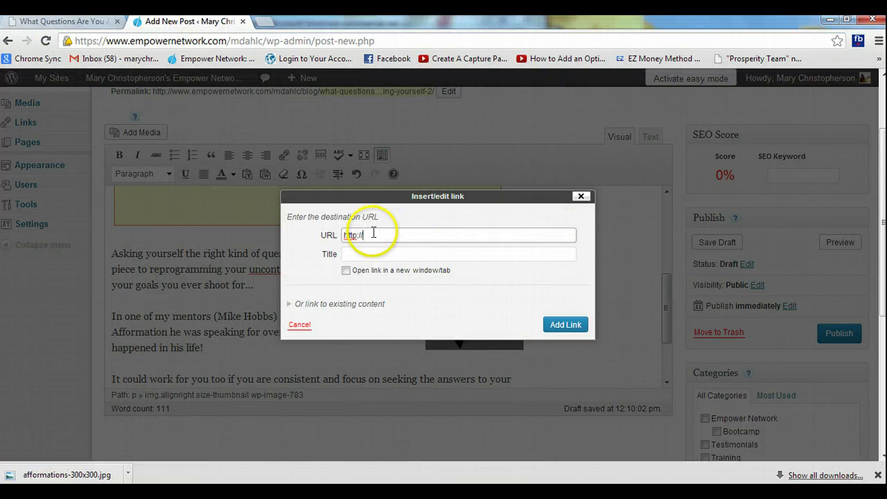
pyautogui.moveTo(363, 236); pyautogui.dragTo(338, 236)
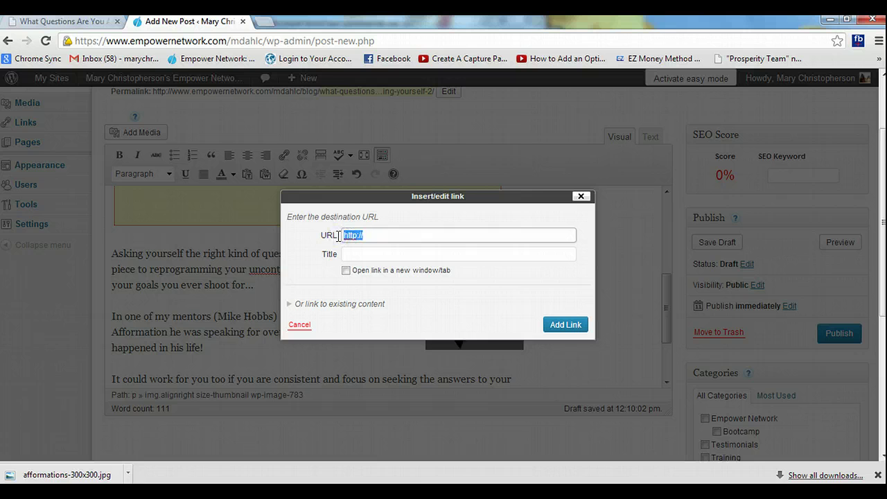
pyautogui.press('BackSpace')
pyautogui.click(365, 236)
pyautogui.rightClick(366, 233)
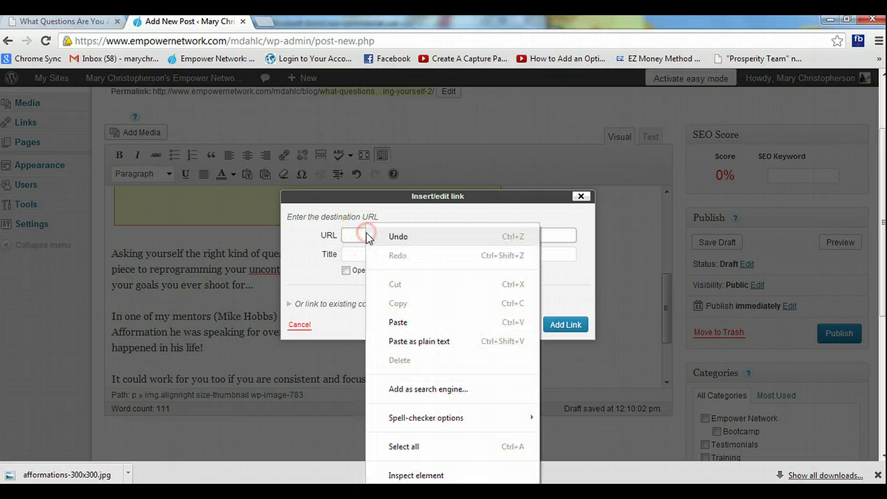
pyautogui.click(396, 324)
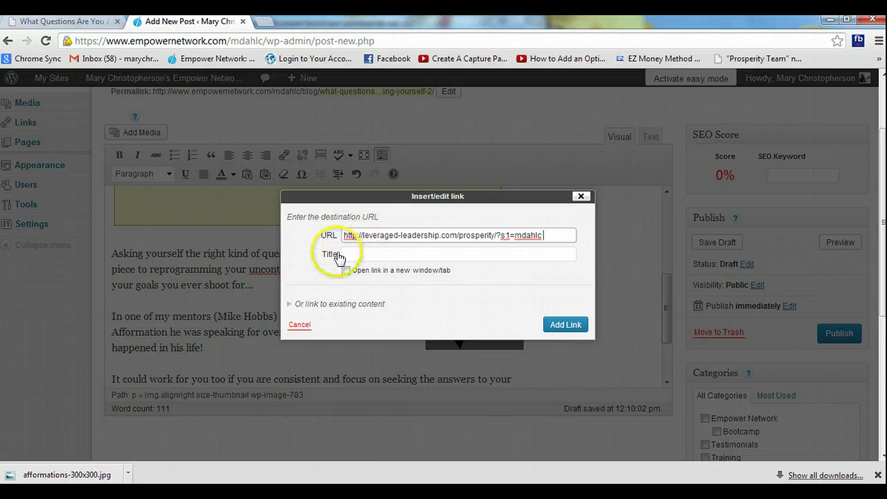
pyautogui.click(346, 271)
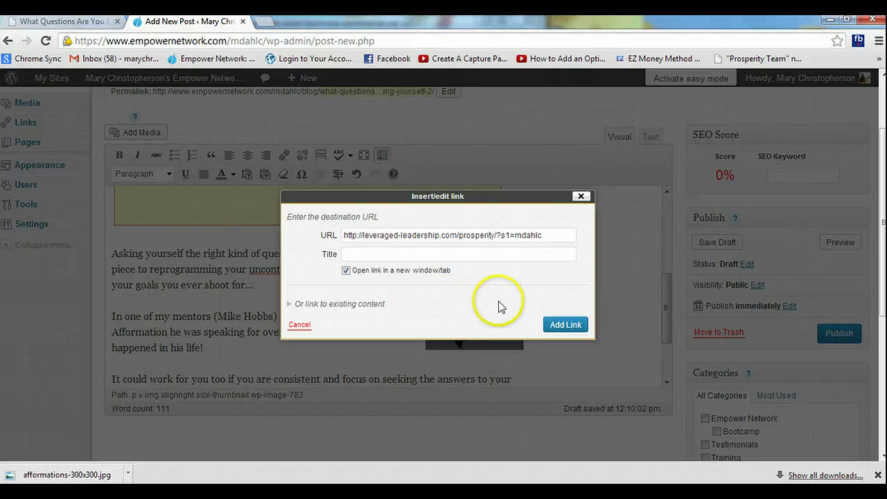
pyautogui.click(569, 328)
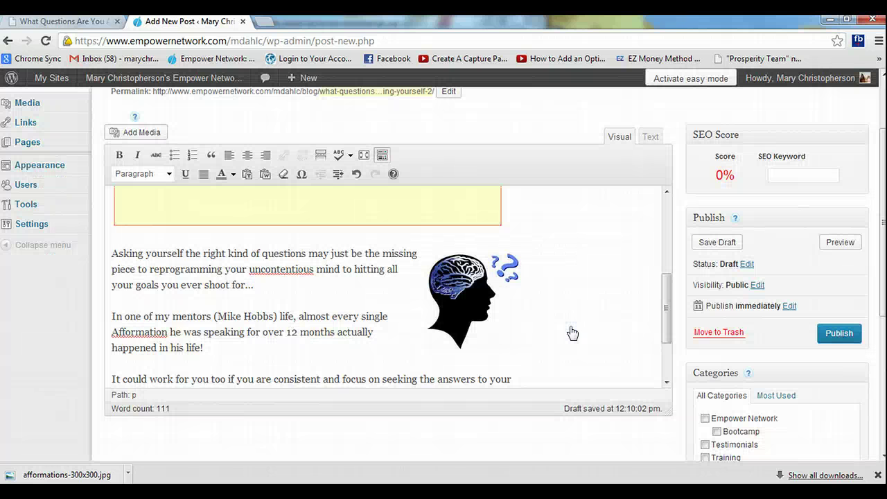
pyautogui.click(456, 316)
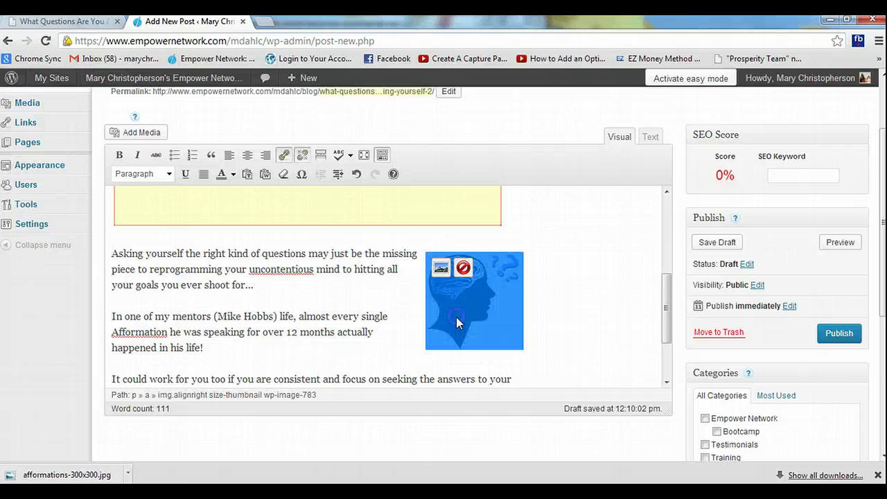